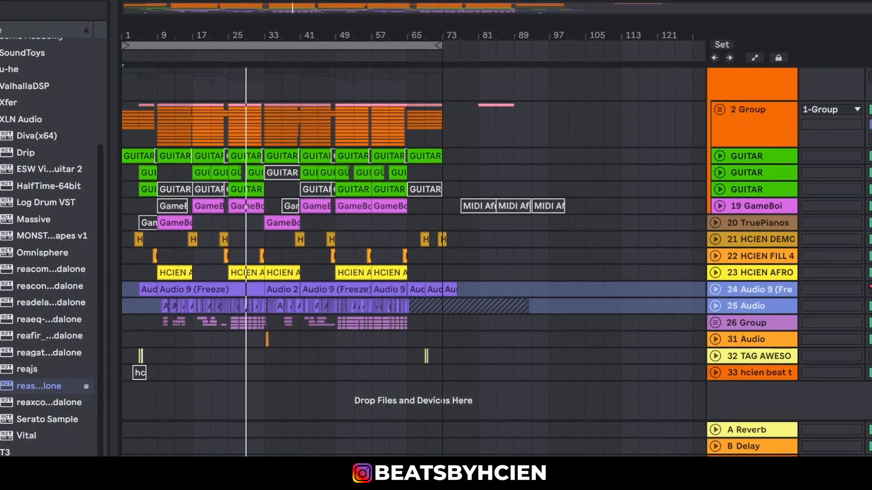
Unfold the first GUITAR track to view its waveform, and inspect its chain of audio effects.
{"action": "left_click", "coordinate": [721, 156]}
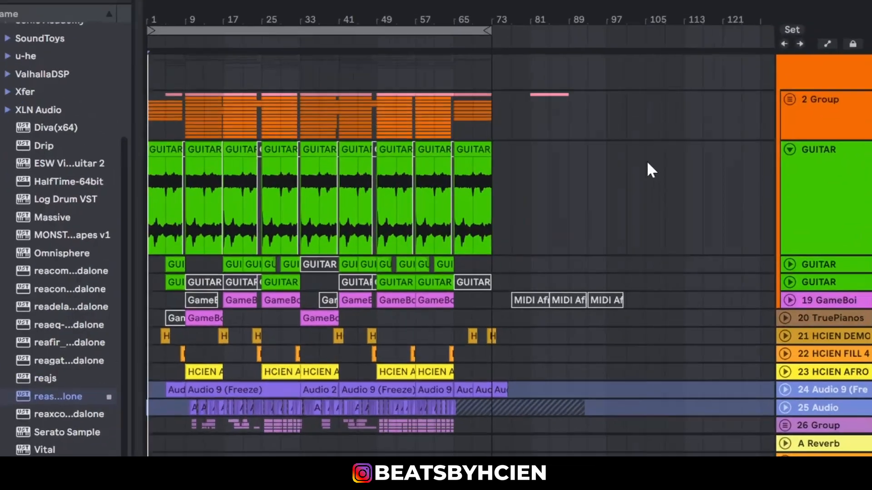
{"action": "scroll", "coordinate": [481, 227], "scroll_direction": "up", "scroll_amount": 5}
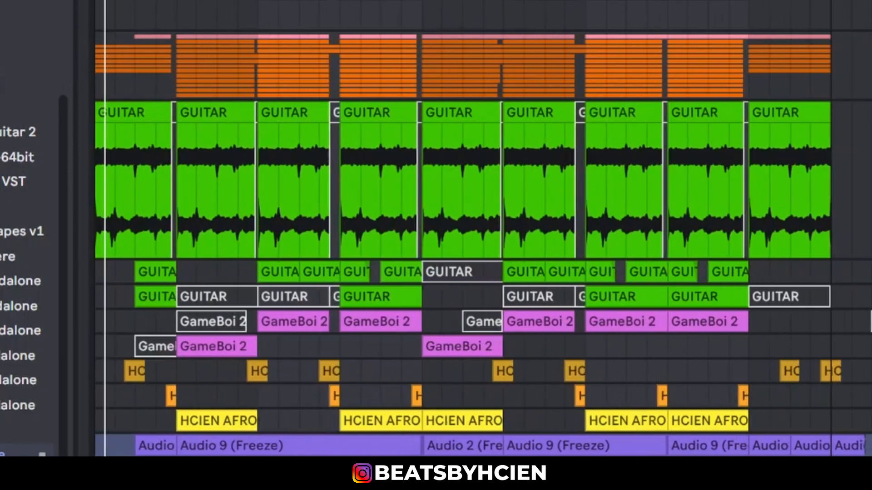
{"action": "scroll", "coordinate": [481, 227], "scroll_direction": "down", "scroll_amount": 2}
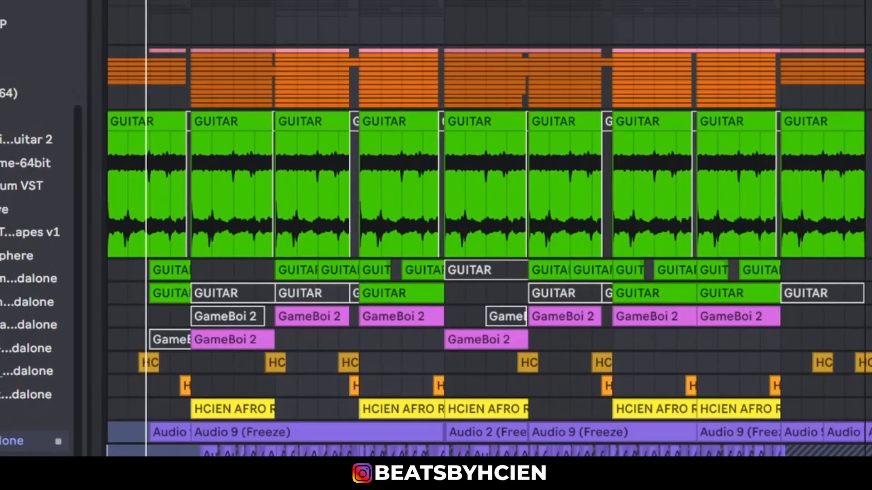
{"action": "double_click", "coordinate": [702, 207]}
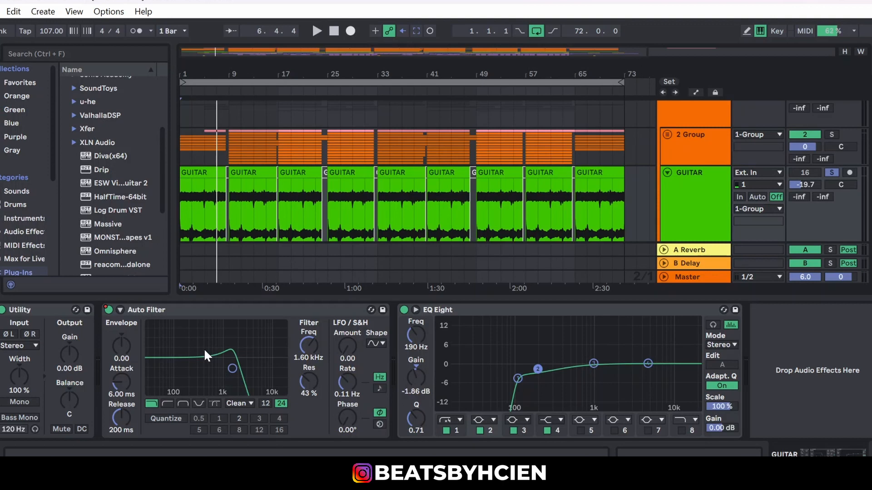
{"action": "left_click", "coordinate": [523, 300]}
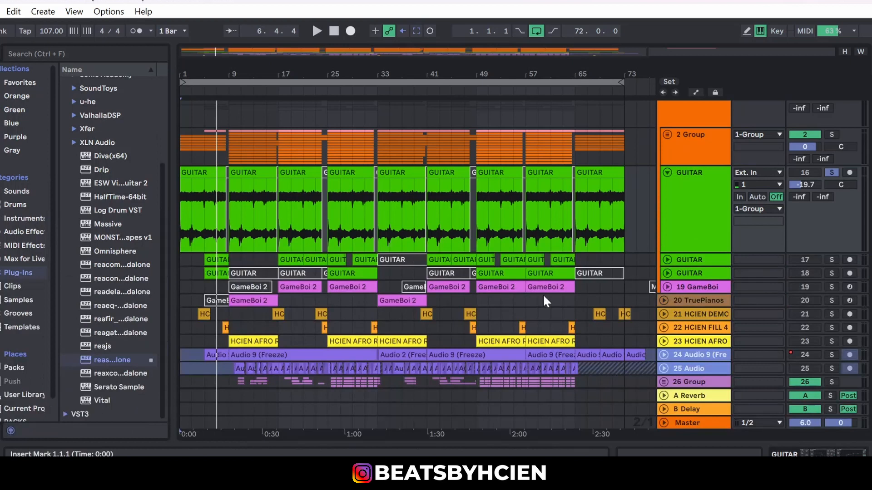
Fold the first GUITAR track and shorten the arrangement loop to the first four bars.
{"action": "left_click", "coordinate": [666, 172]}
{"action": "left_click_drag", "start_coordinate": [633, 173], "coordinate": [187, 172]}
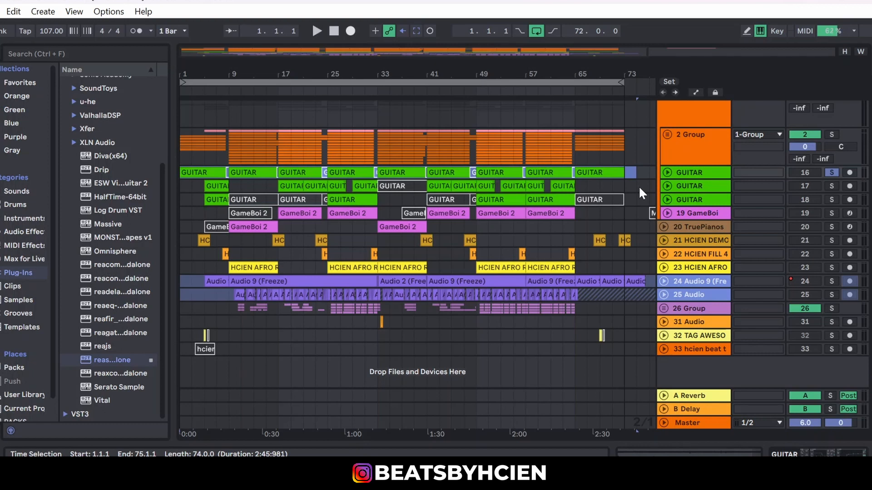
{"action": "left_click_drag", "start_coordinate": [622, 83], "coordinate": [497, 82]}
{"action": "left_click_drag", "start_coordinate": [450, 112], "coordinate": [198, 110]}
{"action": "left_click_drag", "start_coordinate": [187, 76], "coordinate": [439, 113]}
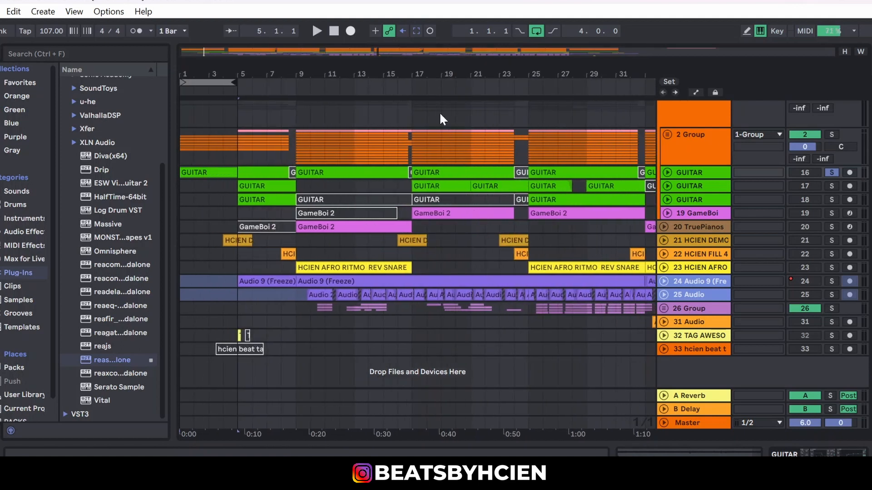
Unfold the 2 Group track and examine the Omnisphere and percussion tracks inside it.
{"action": "left_click", "coordinate": [666, 134]}
{"action": "scroll", "coordinate": [593, 155], "scroll_direction": "down", "scroll_amount": 5}
{"action": "scroll", "coordinate": [391, 237], "scroll_direction": "up", "scroll_amount": 2}
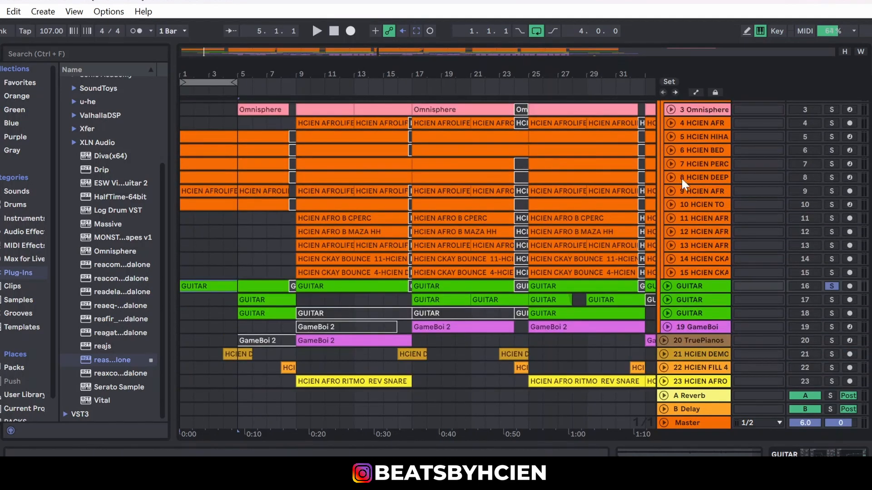
{"action": "scroll", "coordinate": [666, 167], "scroll_direction": "up", "scroll_amount": 3}
{"action": "left_click", "coordinate": [666, 106]}
{"action": "scroll", "coordinate": [685, 134], "scroll_direction": "up", "scroll_amount": 1}
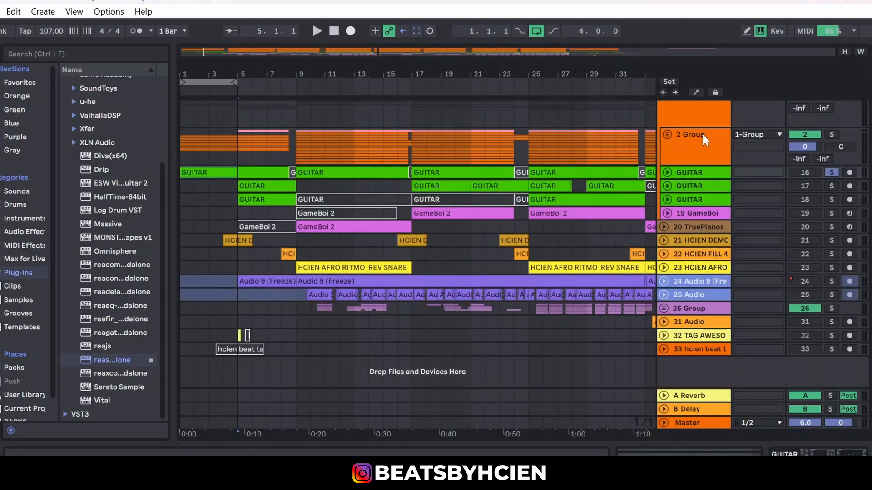
{"action": "left_click", "coordinate": [666, 135]}
{"action": "scroll", "coordinate": [494, 200], "scroll_direction": "down", "scroll_amount": 3}
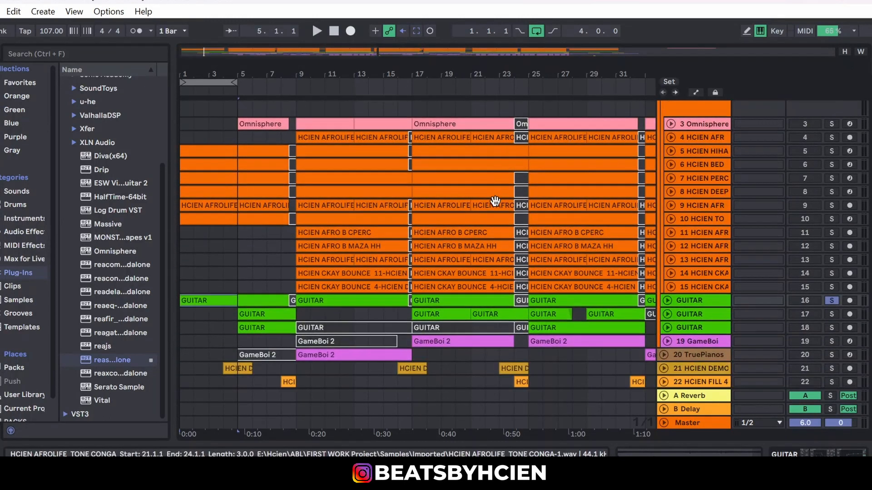
Unsolo the first GUITAR track and play the four-bar loop of the full mix from the start.
{"action": "left_click", "coordinate": [334, 32]}
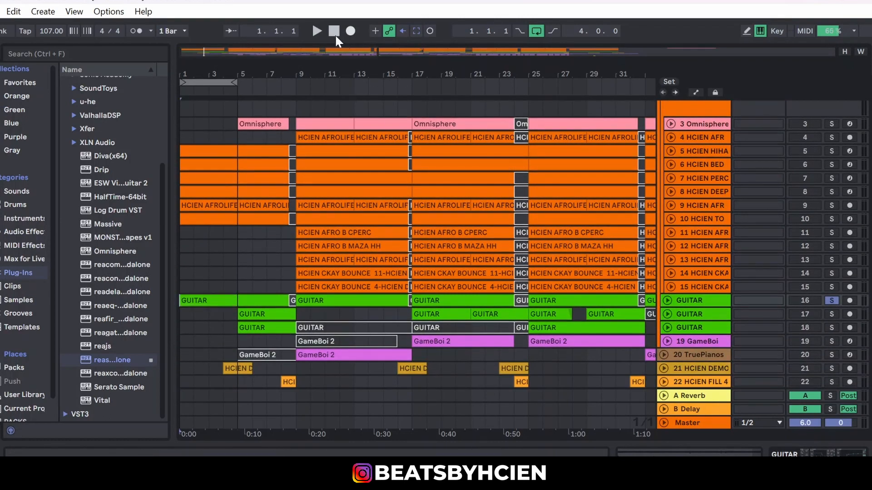
{"action": "left_click_drag", "start_coordinate": [183, 74], "coordinate": [183, 109]}
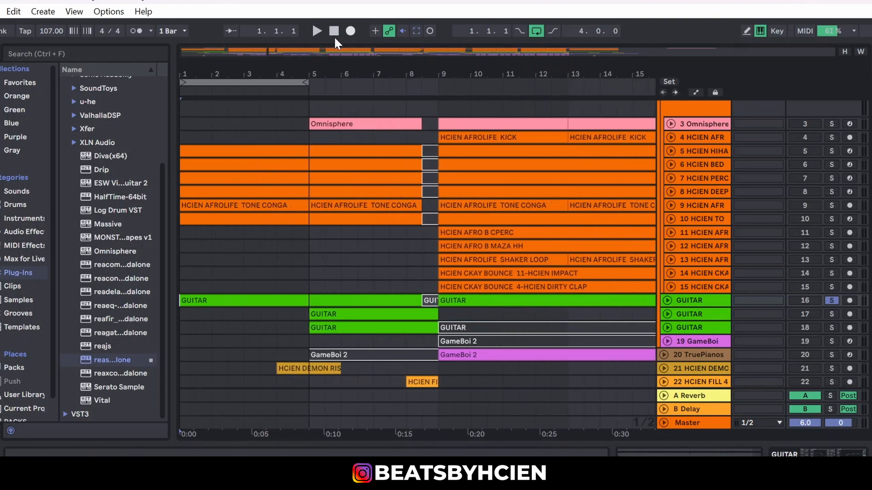
{"action": "left_click", "coordinate": [832, 300]}
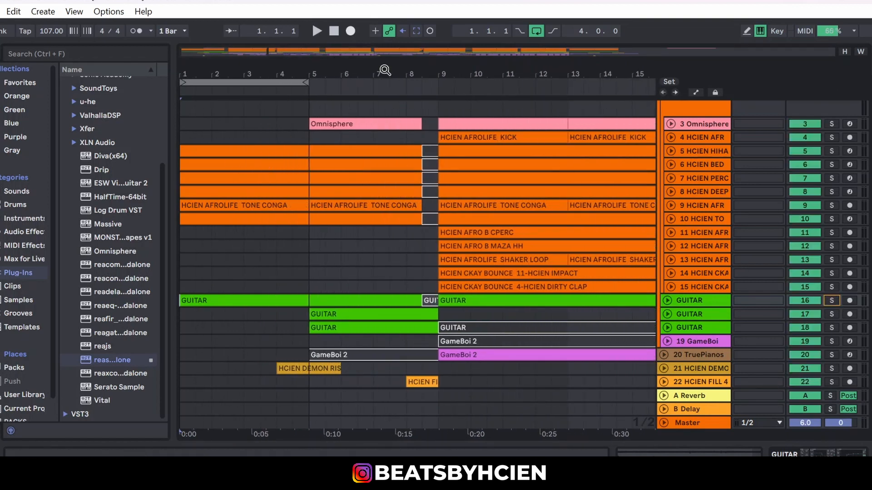
{"action": "left_click", "coordinate": [316, 30]}
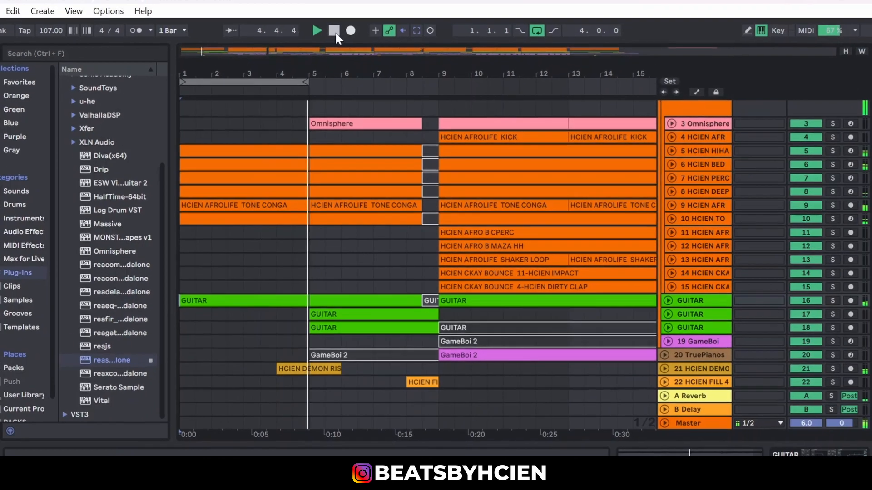
{"action": "left_click", "coordinate": [336, 34]}
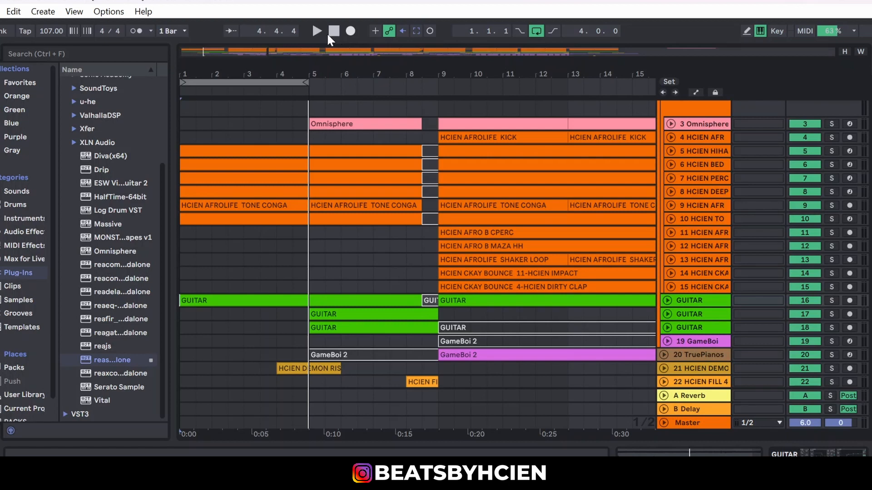
Extend the arrangement loop to the first eight bars and fold the 2 Group track.
{"action": "left_click_drag", "start_coordinate": [313, 71], "coordinate": [375, 85]}
{"action": "scroll", "coordinate": [284, 96], "scroll_direction": "down", "scroll_amount": 2}
{"action": "scroll", "coordinate": [383, 190], "scroll_direction": "up", "scroll_amount": 3}
{"action": "scroll", "coordinate": [613, 191], "scroll_direction": "down", "scroll_amount": 1}
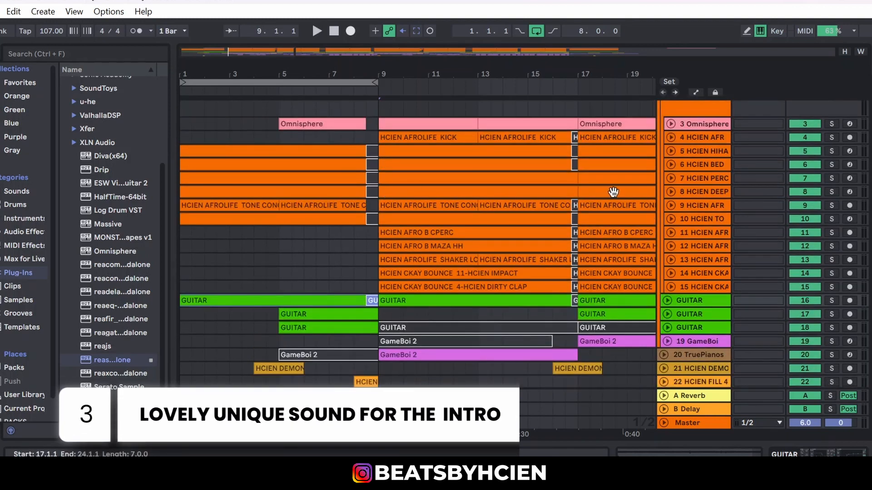
{"action": "scroll", "coordinate": [684, 161], "scroll_direction": "up", "scroll_amount": 4}
{"action": "left_click", "coordinate": [667, 106]}
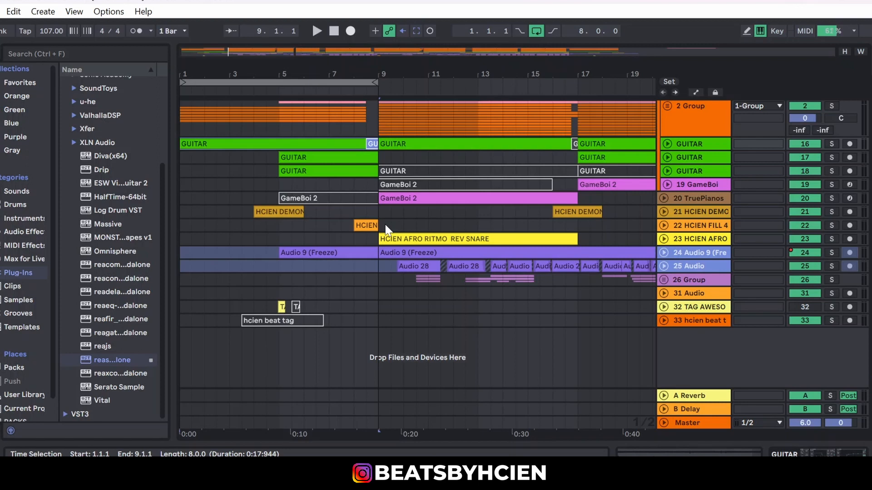
Solo and unfold the Audio 9 (Freeze) track, and play it from bar 5.
{"action": "left_click", "coordinate": [832, 252]}
{"action": "left_click", "coordinate": [293, 222]}
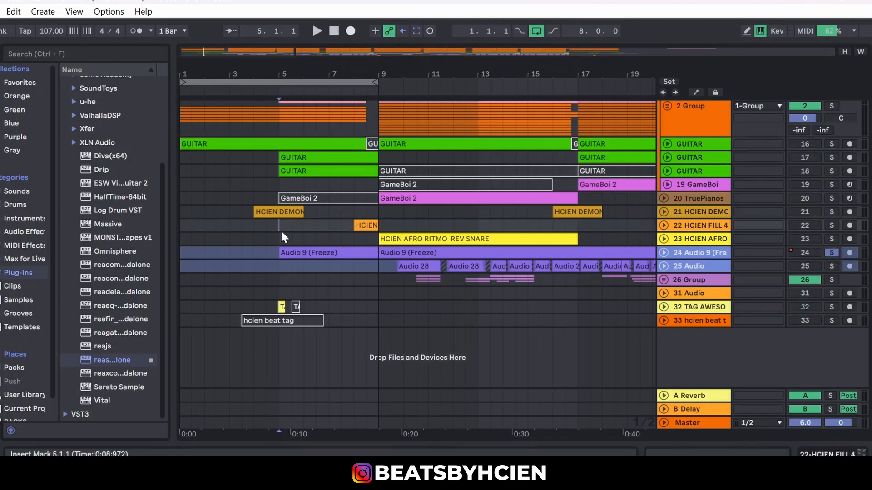
{"action": "left_click", "coordinate": [664, 253]}
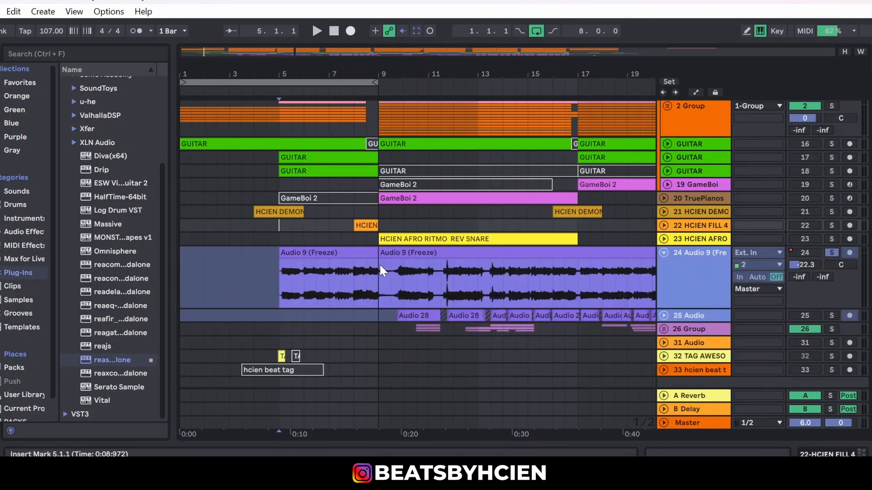
{"action": "key", "text": "space"}
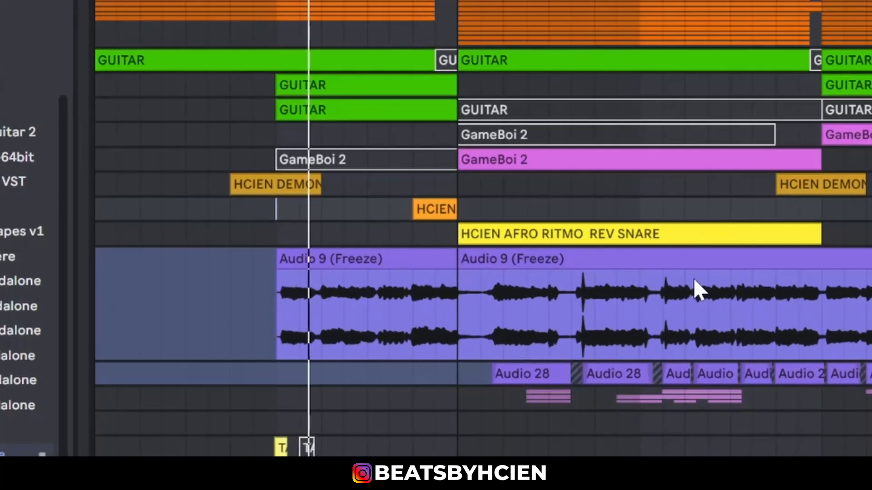
{"action": "key", "text": "minus"}
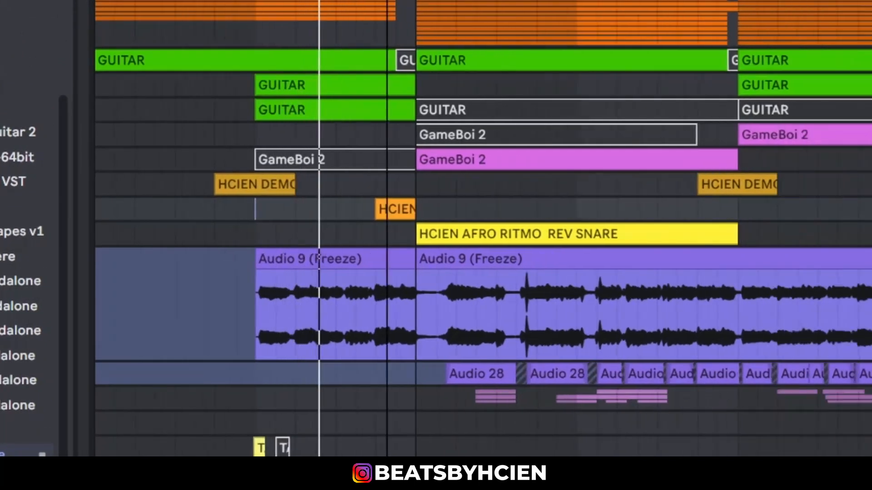
{"action": "left_click_drag", "start_coordinate": [387, 9], "coordinate": [387, 0]}
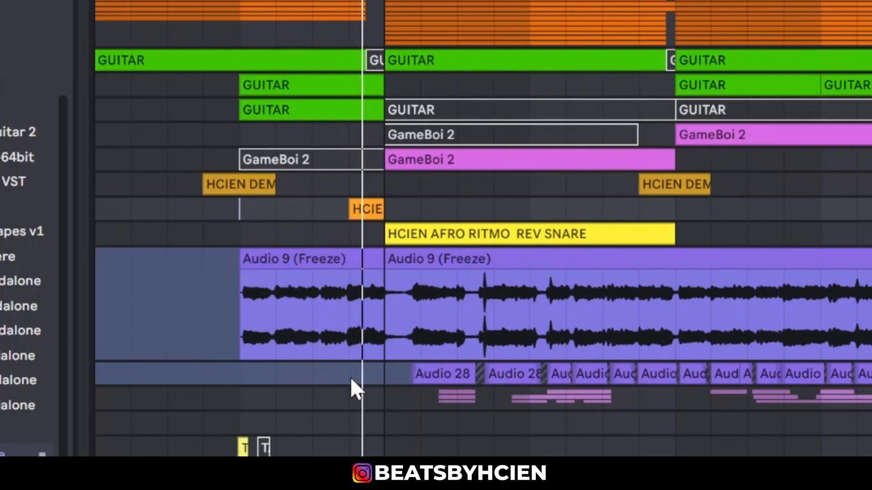
{"action": "left_click", "coordinate": [233, 301]}
{"action": "key", "text": "space"}
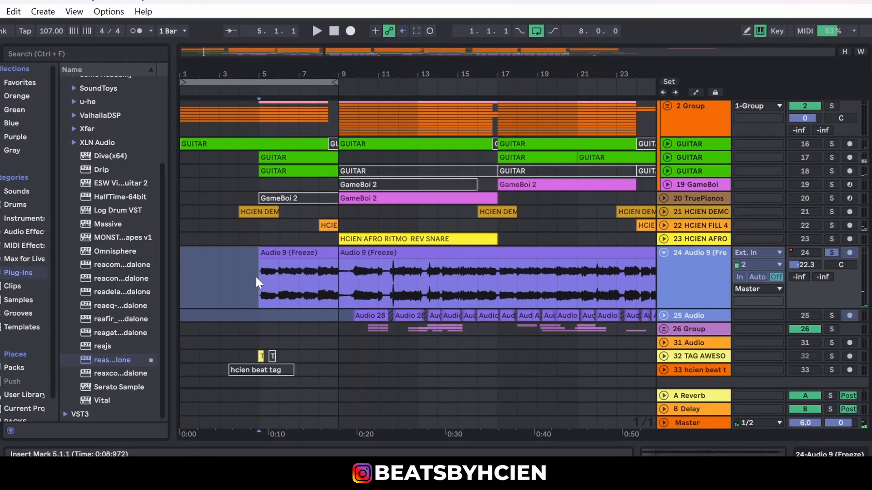
Highlight the eight-bar intro from bar 1 to bar 9, ending with that range selected on the Master track.
{"action": "left_click_drag", "start_coordinate": [255, 275], "coordinate": [157, 274]}
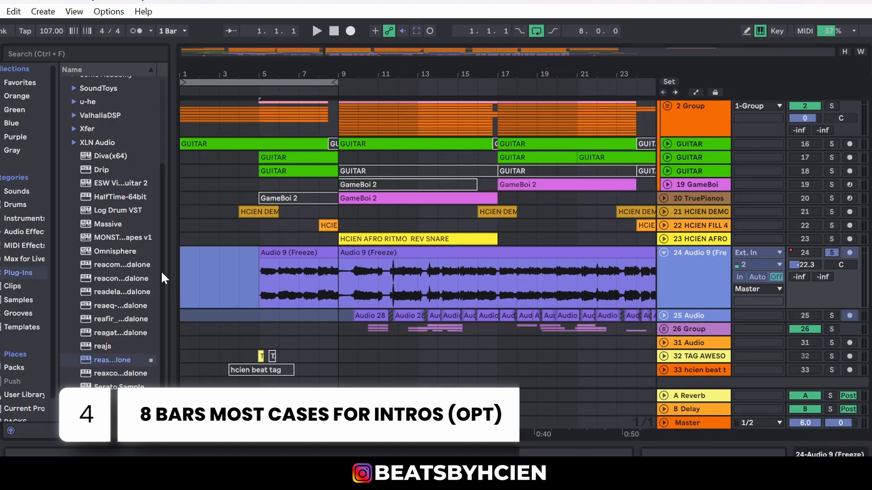
{"action": "left_click_drag", "start_coordinate": [179, 270], "coordinate": [331, 282]}
{"action": "left_click_drag", "start_coordinate": [337, 420], "coordinate": [170, 422]}
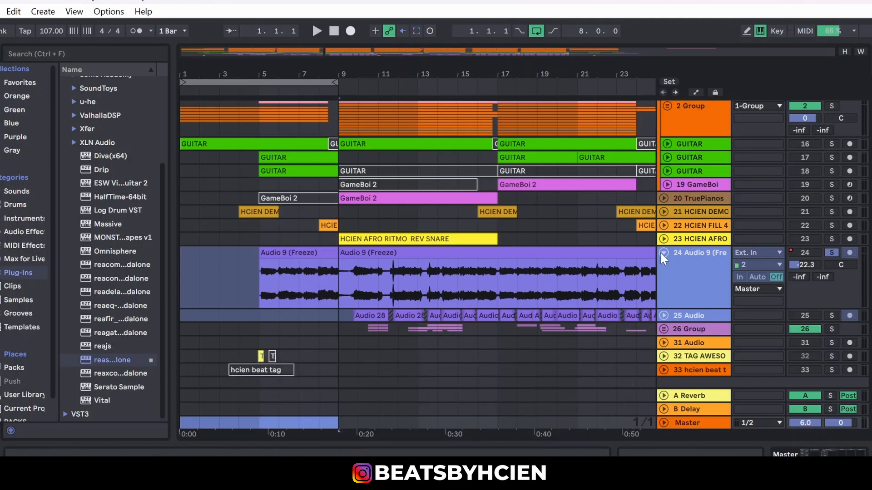
Unfold the third GUITAR track and audition the second and third GUITAR tracks from bar 5 using solo.
{"action": "left_click", "coordinate": [666, 171]}
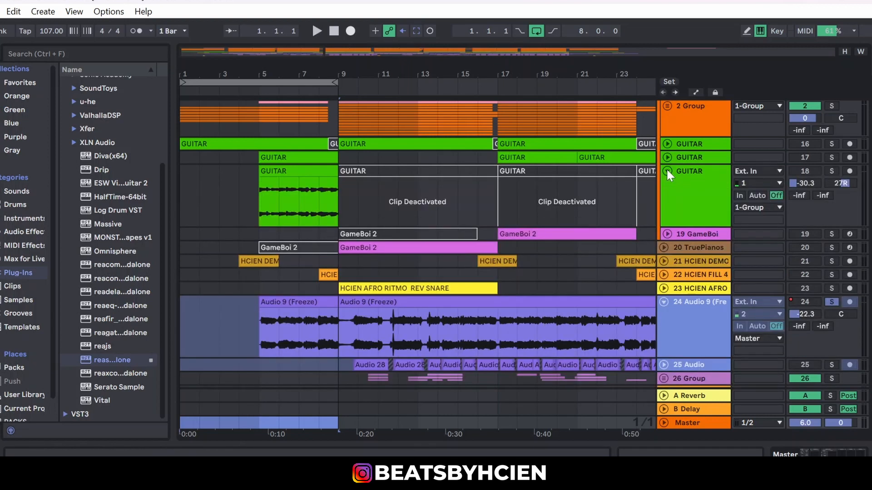
{"action": "left_click", "coordinate": [831, 172]}
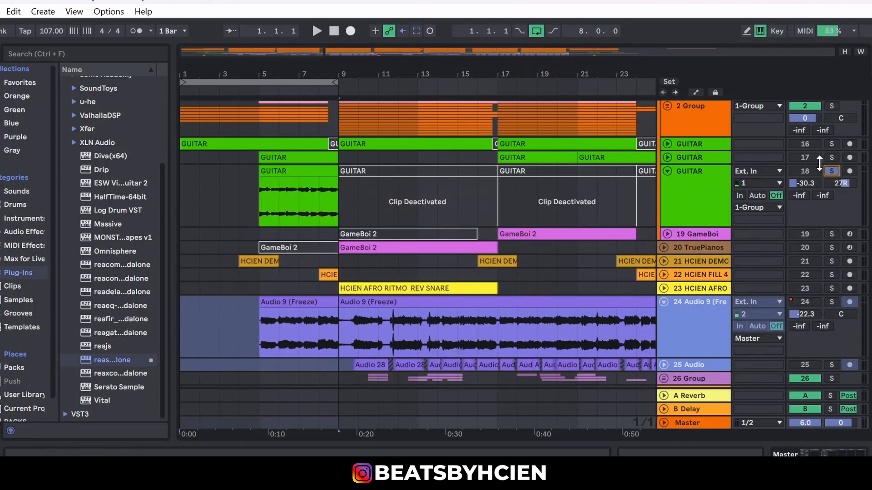
{"action": "left_click", "coordinate": [831, 157]}
{"action": "left_click", "coordinate": [259, 203]}
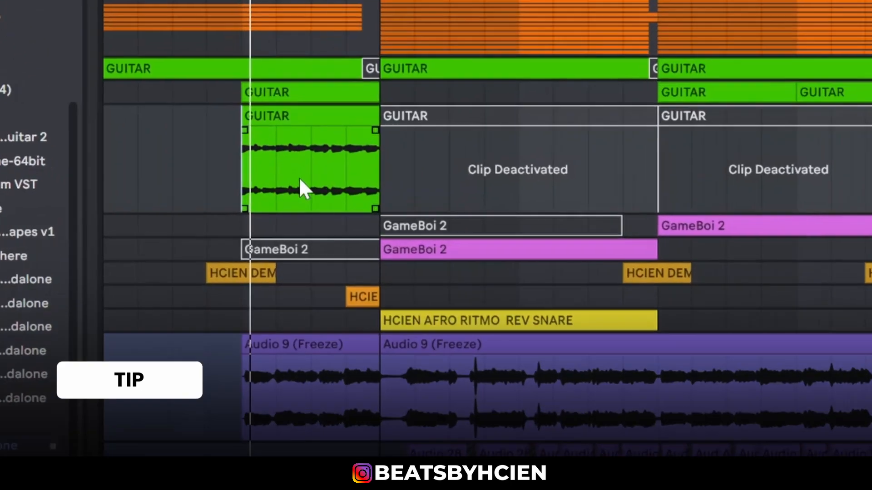
{"action": "left_click", "coordinate": [369, 222]}
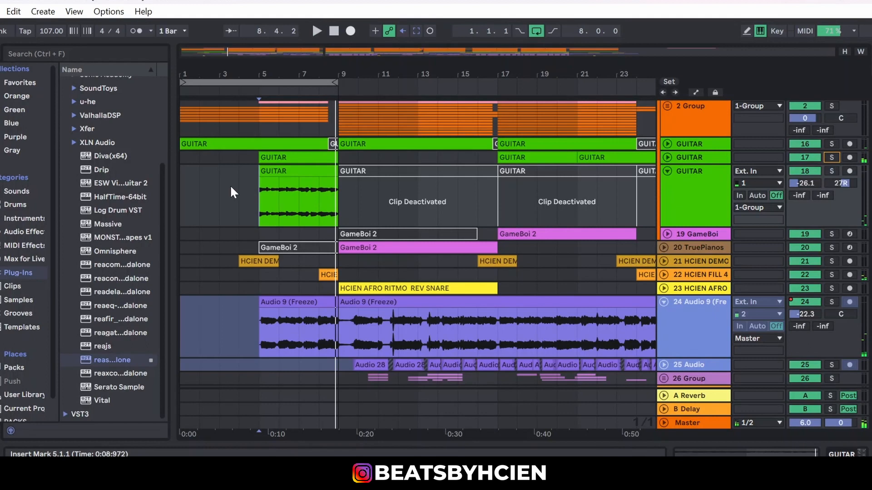
{"action": "key", "text": "space"}
Inspect the HCIEN DEMON RISER clip at bar 4, and play the intro from the start with that track folded again.
{"action": "left_click", "coordinate": [239, 195]}
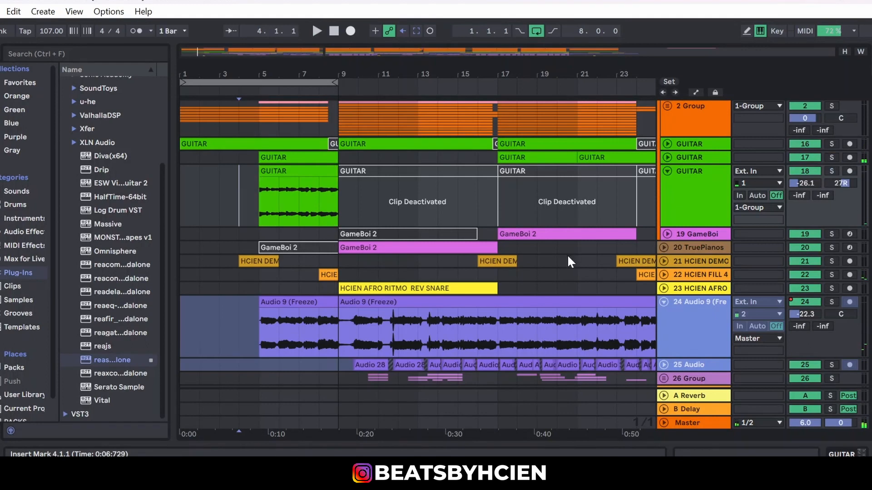
{"action": "left_click", "coordinate": [663, 261]}
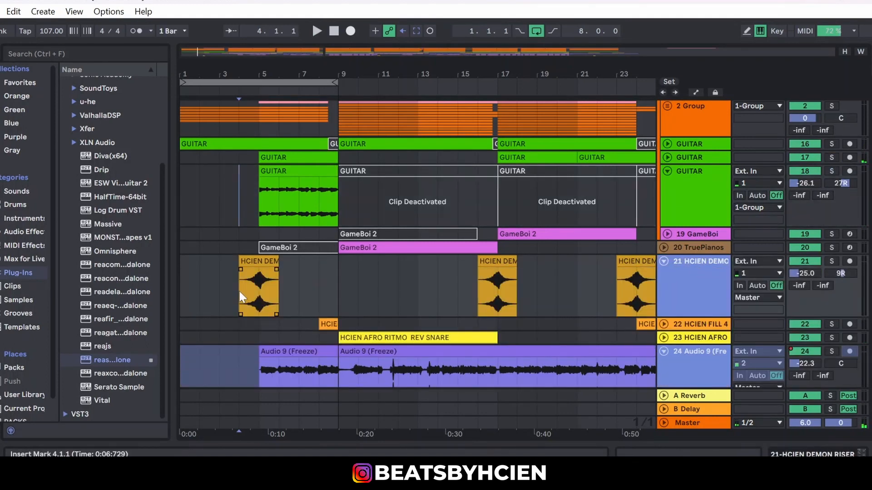
{"action": "left_click", "coordinate": [261, 283]}
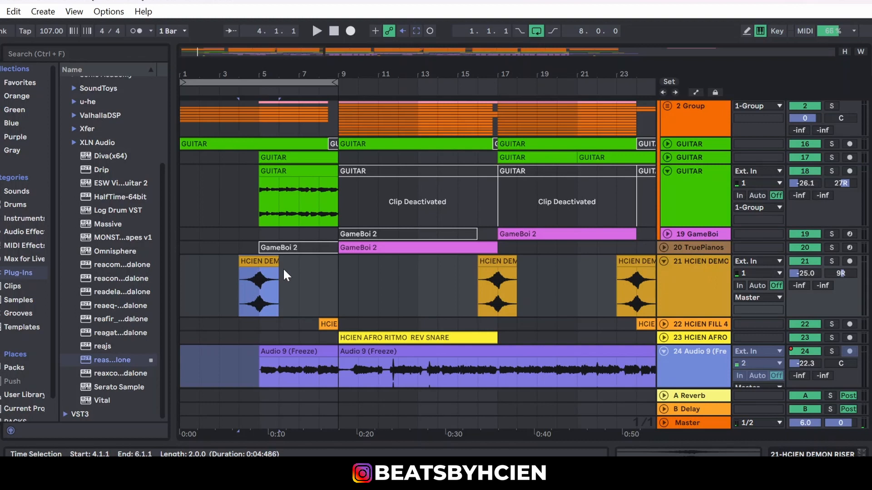
{"action": "left_click", "coordinate": [333, 31]}
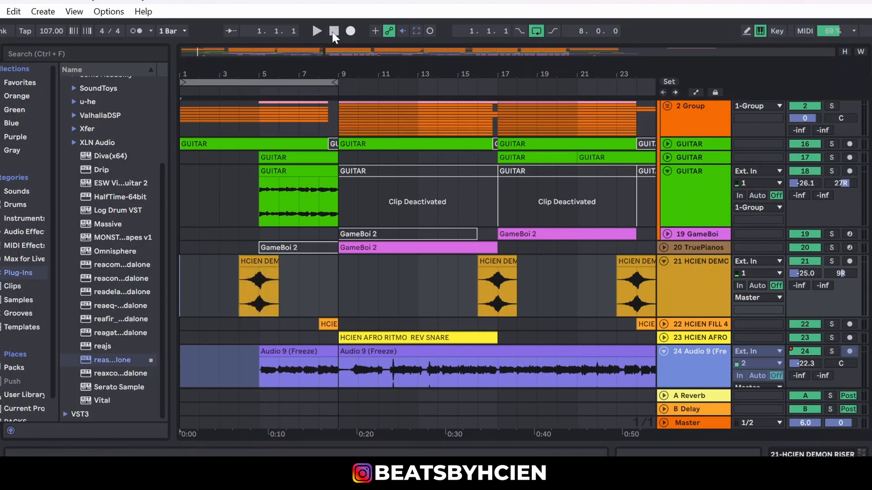
{"action": "key", "text": "space"}
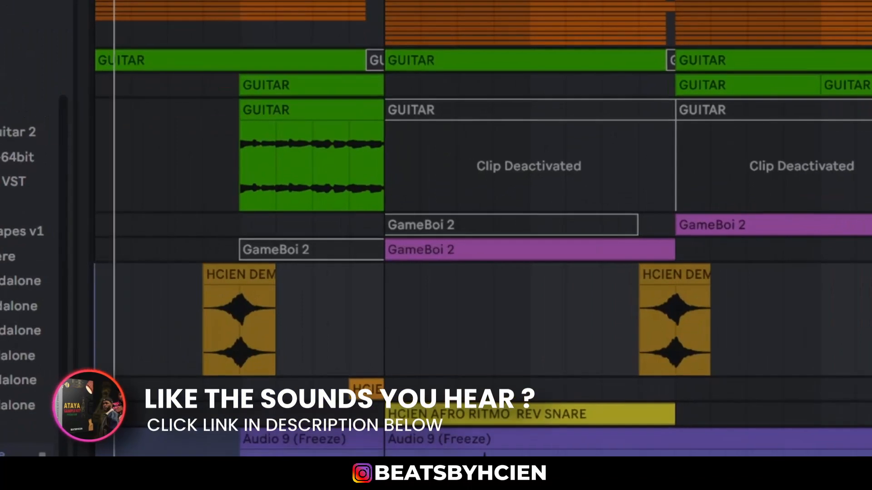
{"action": "left_click", "coordinate": [663, 262]}
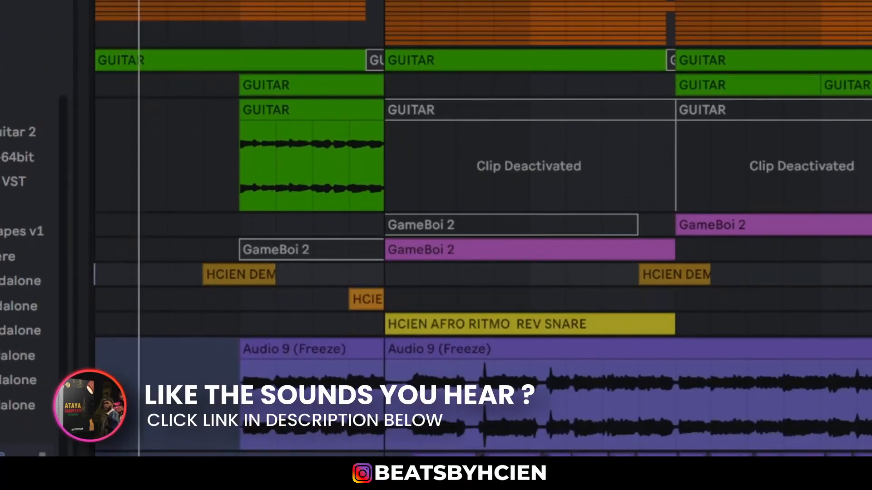
Fold the third GUITAR track, unfold the Omnisphere track and select its part from bar 5 to bar 9.
{"action": "left_click", "coordinate": [871, 110]}
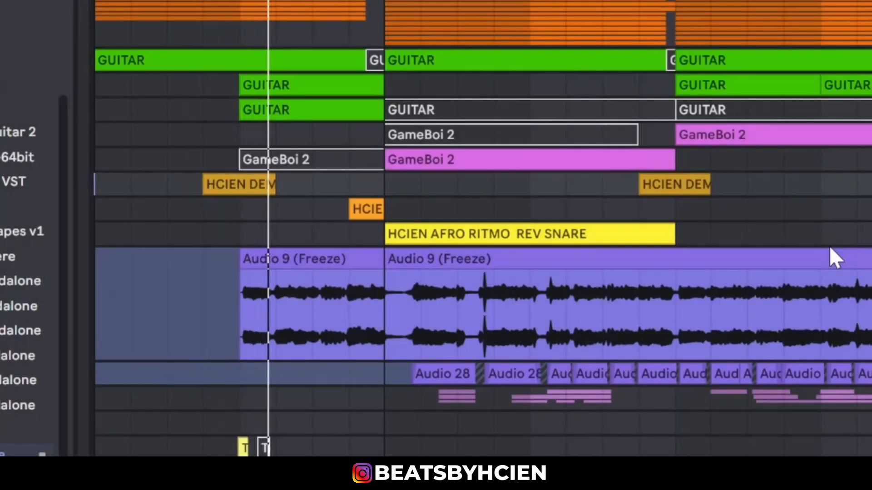
{"action": "key", "text": "u"}
{"action": "scroll", "coordinate": [483, 229], "scroll_direction": "down", "scroll_amount": 2}
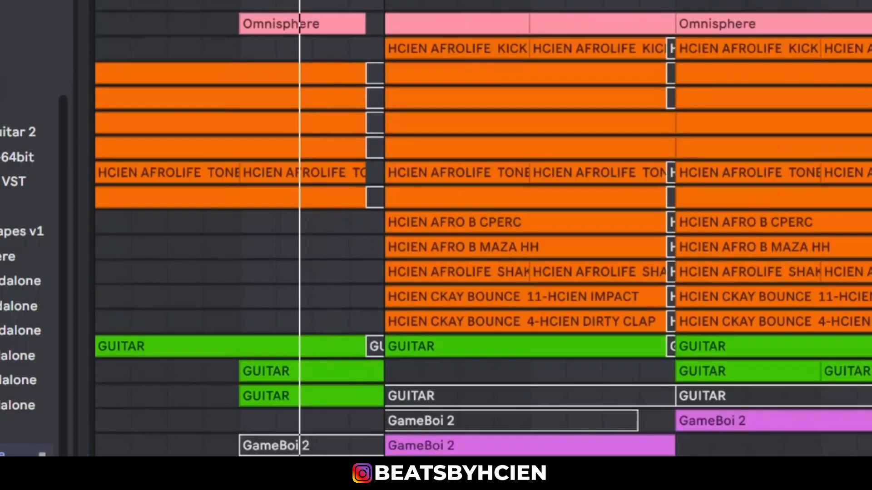
{"action": "key", "text": "u"}
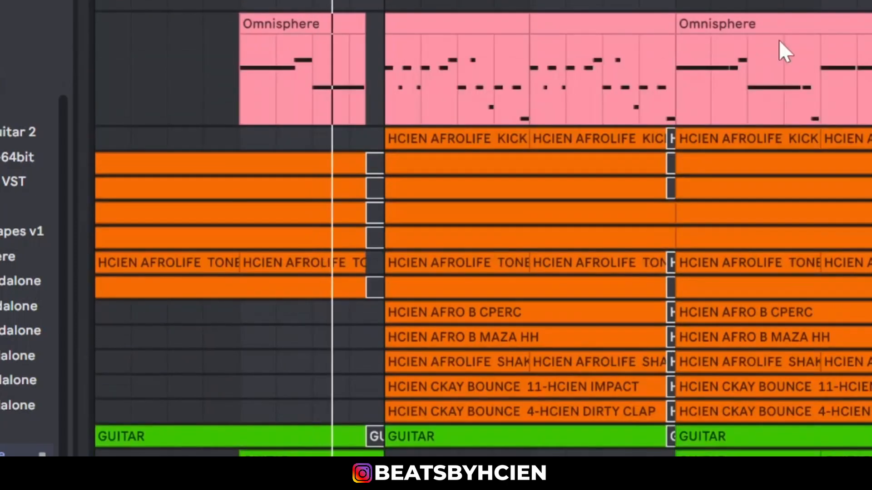
{"action": "left_click_drag", "start_coordinate": [679, 1], "coordinate": [417, 1]}
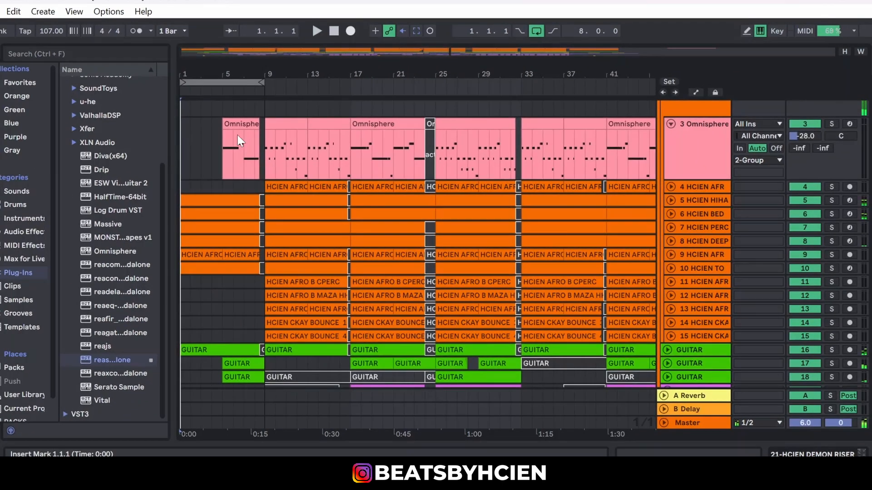
{"action": "left_click", "coordinate": [237, 133]}
{"action": "left_click", "coordinate": [262, 139]}
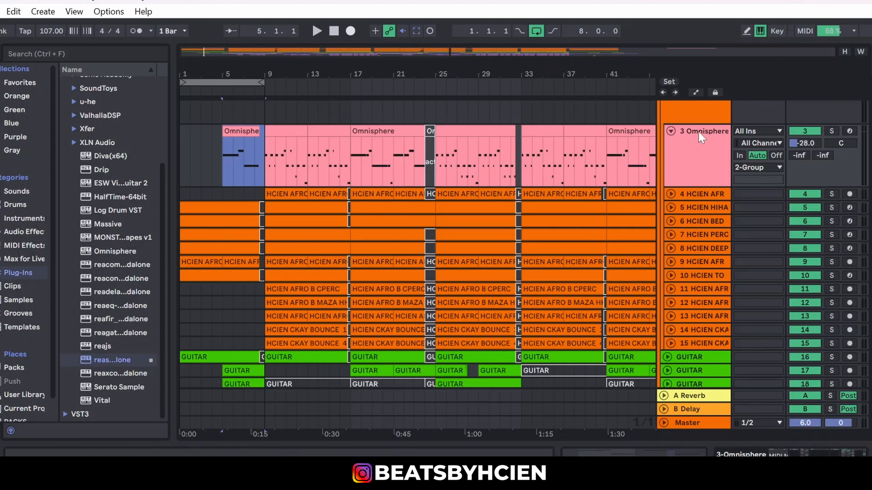
Fold the Omnisphere track and the 2 Group, with the whole arrangement up to bar 73 in view.
{"action": "left_click", "coordinate": [670, 131]}
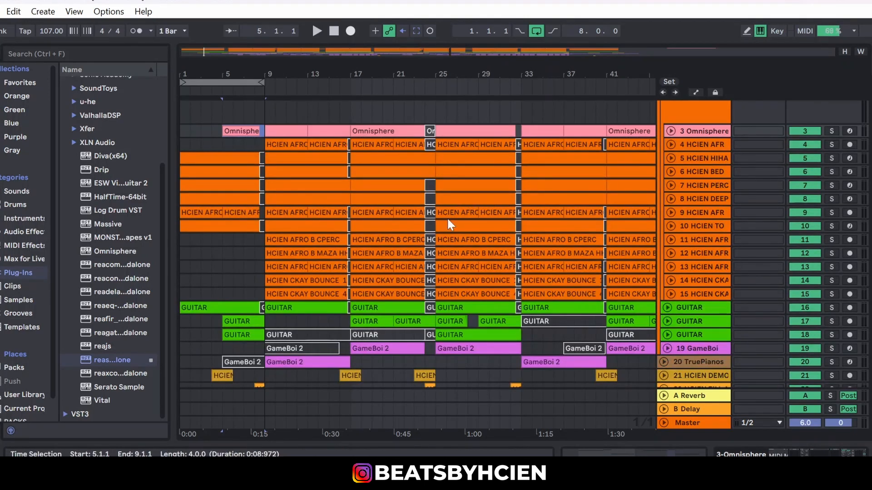
{"action": "left_click_drag", "start_coordinate": [593, 67], "coordinate": [592, 47]}
{"action": "scroll", "coordinate": [685, 175], "scroll_direction": "up", "scroll_amount": 3}
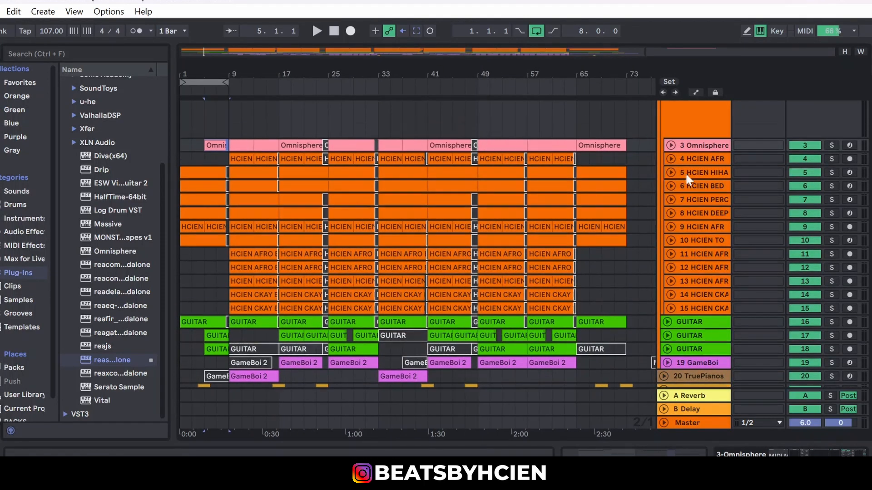
{"action": "left_click", "coordinate": [667, 127]}
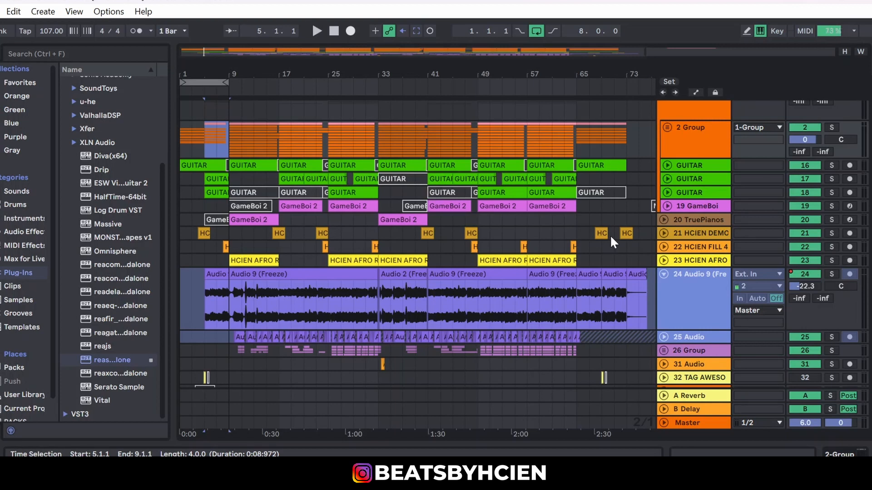
Highlight the 2 Group drums from bar 1 to 9, and the Audio 9 (Freeze) and GUITAR layers from bar 5 to 9.
{"action": "left_click", "coordinate": [225, 149]}
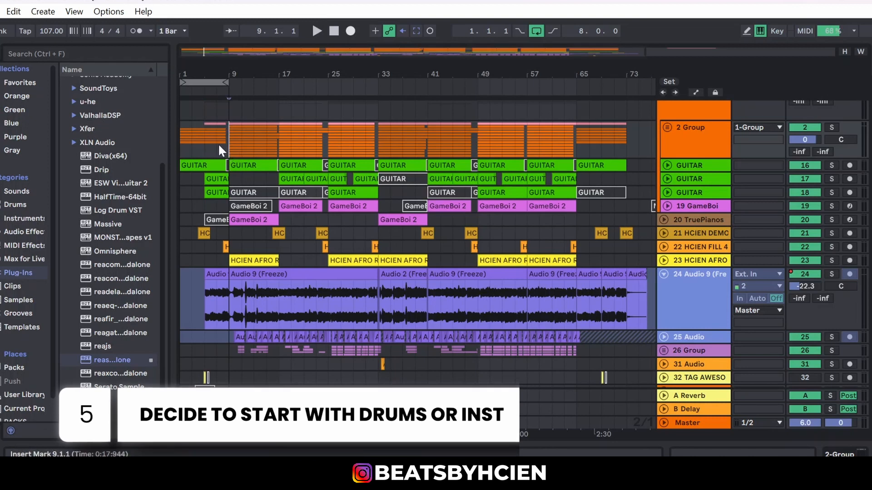
{"action": "left_click_drag", "start_coordinate": [219, 146], "coordinate": [180, 139]}
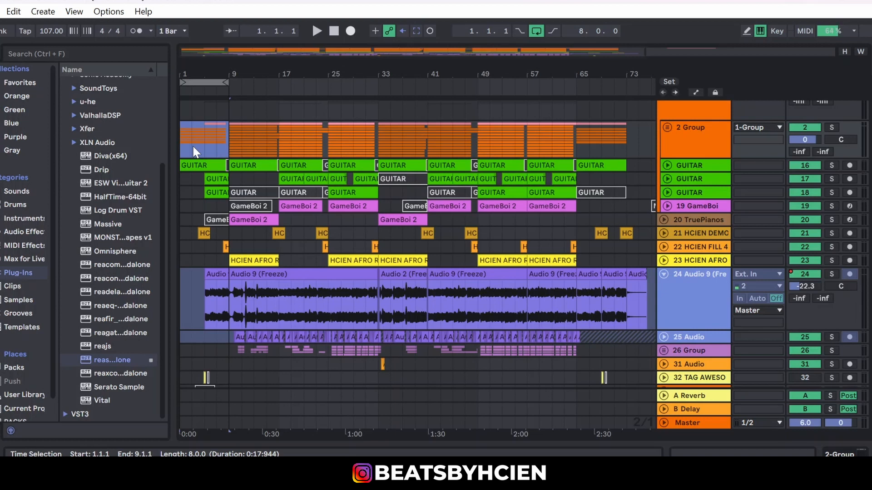
{"action": "left_click_drag", "start_coordinate": [205, 304], "coordinate": [228, 287]}
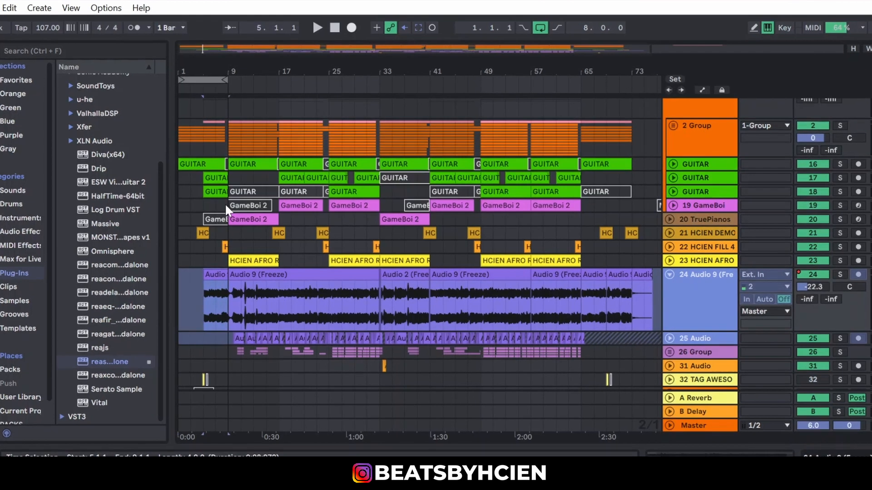
{"action": "left_click", "coordinate": [225, 203]}
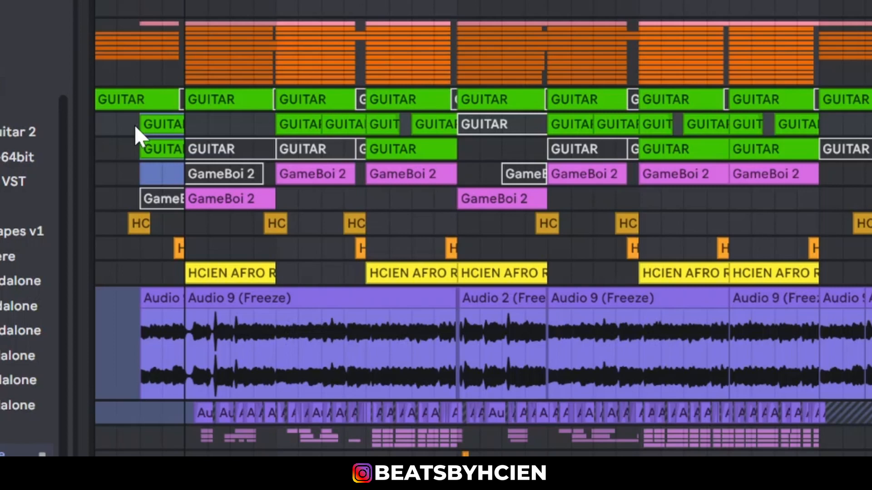
Set the loop to the eight bars from bar 9 to 17 and select the first GUITAR track's clip there.
{"action": "left_click_drag", "start_coordinate": [156, 1], "coordinate": [247, 1]}
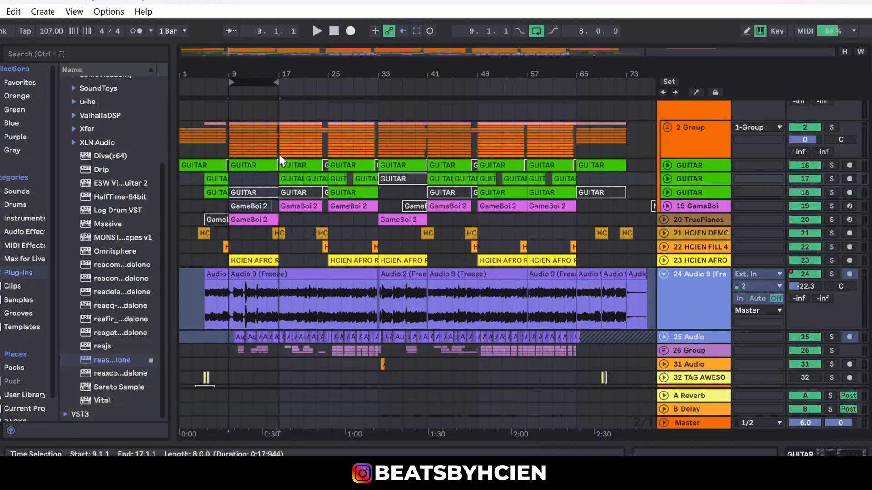
{"action": "left_click", "coordinate": [245, 168]}
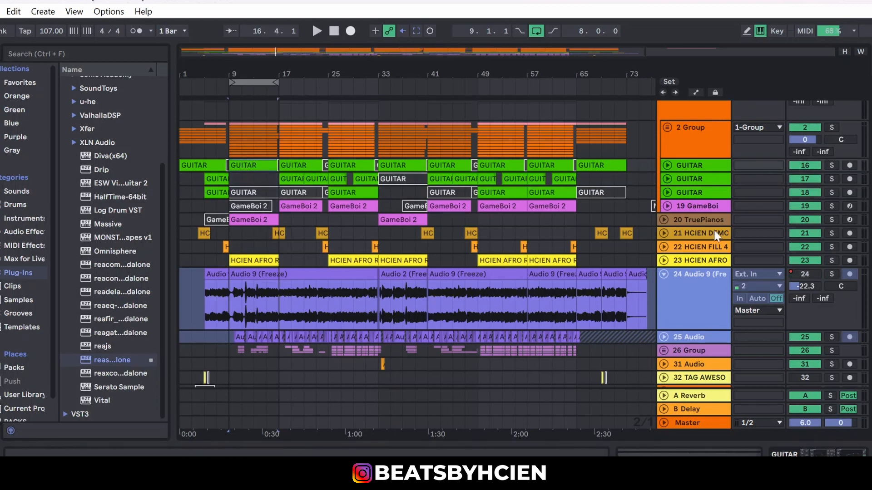
Unfold and solo the TruePianos track, and play its GameBoi 2 clip from bar 9.
{"action": "left_click", "coordinate": [664, 219]}
{"action": "left_click", "coordinate": [257, 219]}
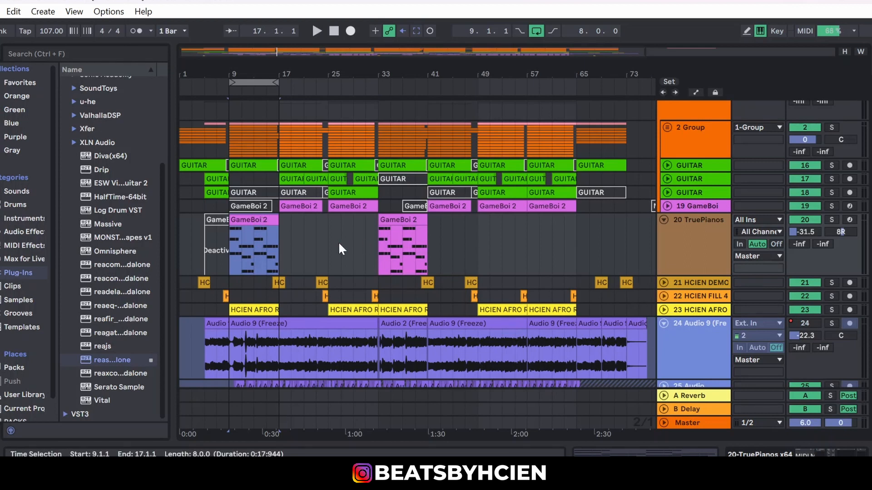
{"action": "left_click", "coordinate": [832, 221]}
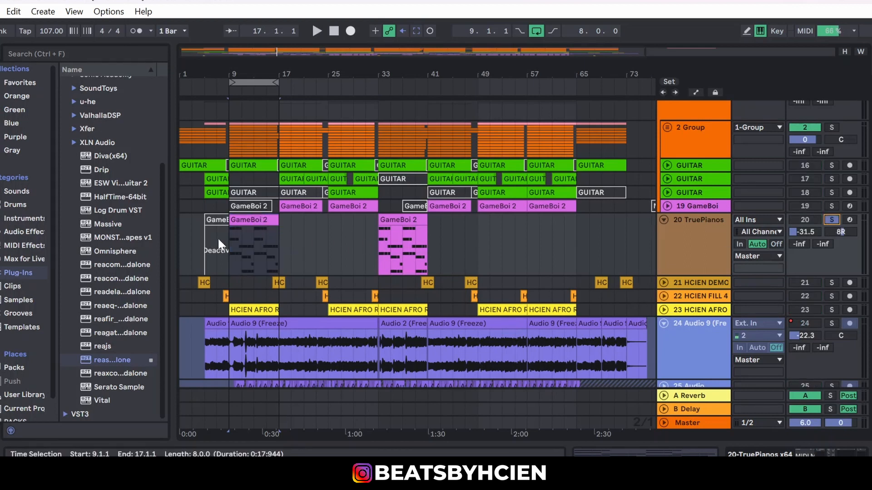
{"action": "key", "text": "space"}
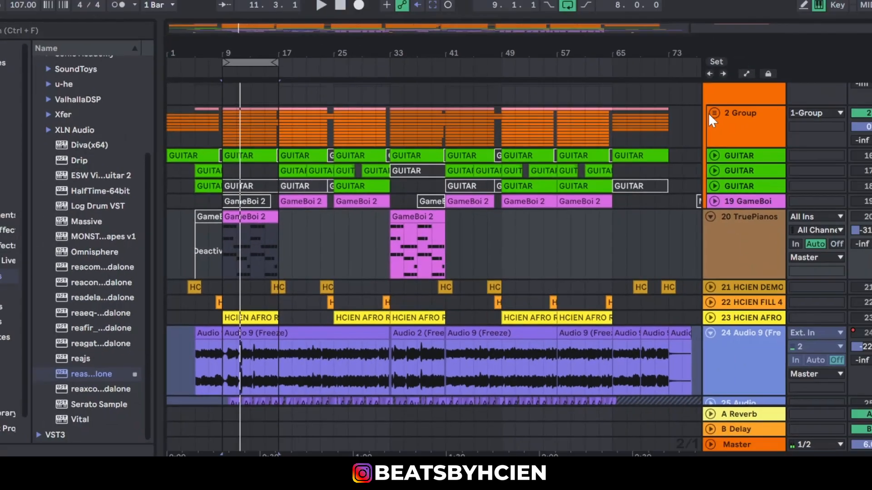
Unfold the 2 Group and highlight the percussion clips starting at bar 9 and the drum tracks' intro range from bar 1 to 9.
{"action": "left_click", "coordinate": [713, 114]}
{"action": "scroll", "coordinate": [590, 155], "scroll_direction": "down", "scroll_amount": 5}
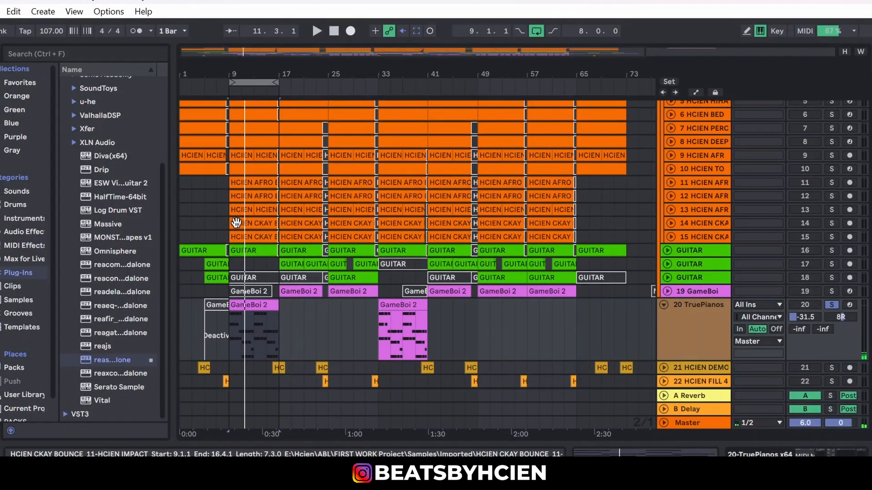
{"action": "left_click", "coordinate": [229, 227]}
{"action": "scroll", "coordinate": [273, 191], "scroll_direction": "up", "scroll_amount": 2}
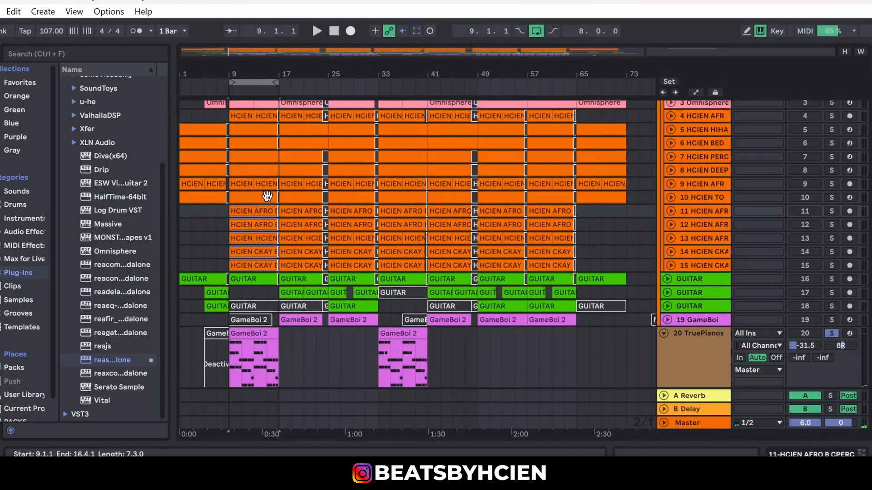
{"action": "scroll", "coordinate": [267, 197], "scroll_direction": "up", "scroll_amount": 1}
{"action": "left_click_drag", "start_coordinate": [227, 235], "coordinate": [180, 225]}
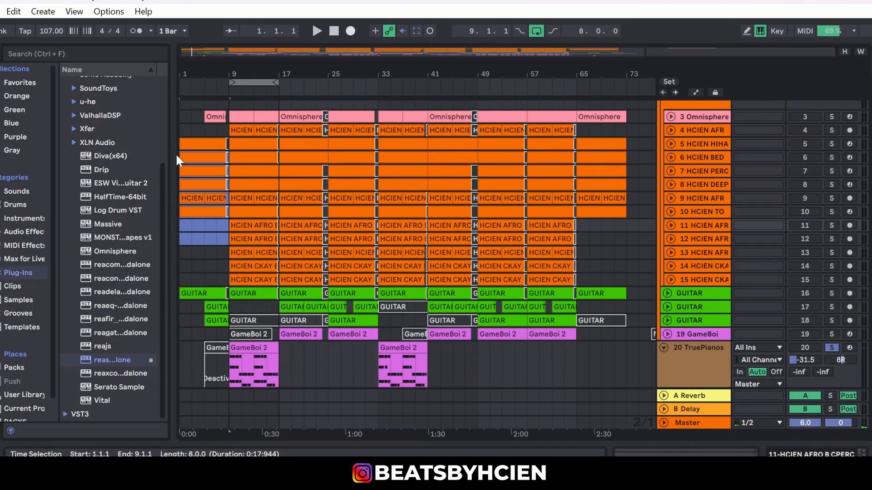
Select the drum clips inside the 2 Group from bar 9 to bar 17.
{"action": "left_click", "coordinate": [226, 272]}
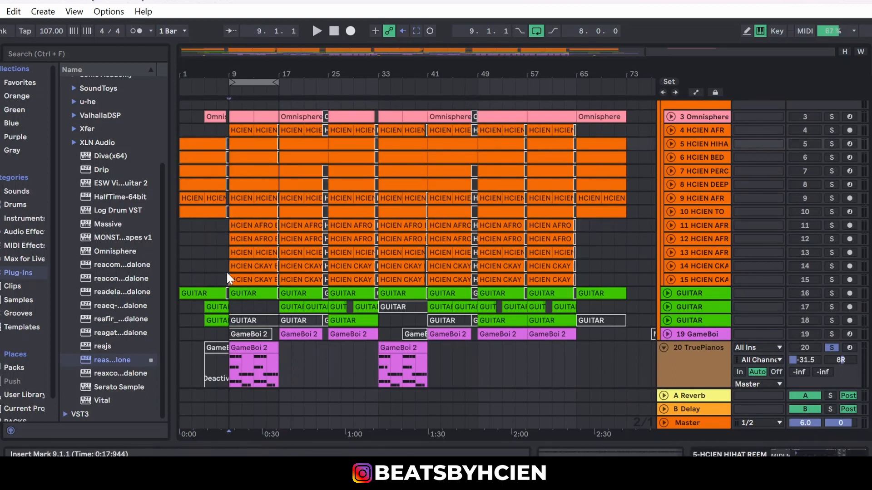
{"action": "left_click_drag", "start_coordinate": [278, 212], "coordinate": [292, 149]}
{"action": "scroll", "coordinate": [461, 222], "scroll_direction": "down", "scroll_amount": 4}
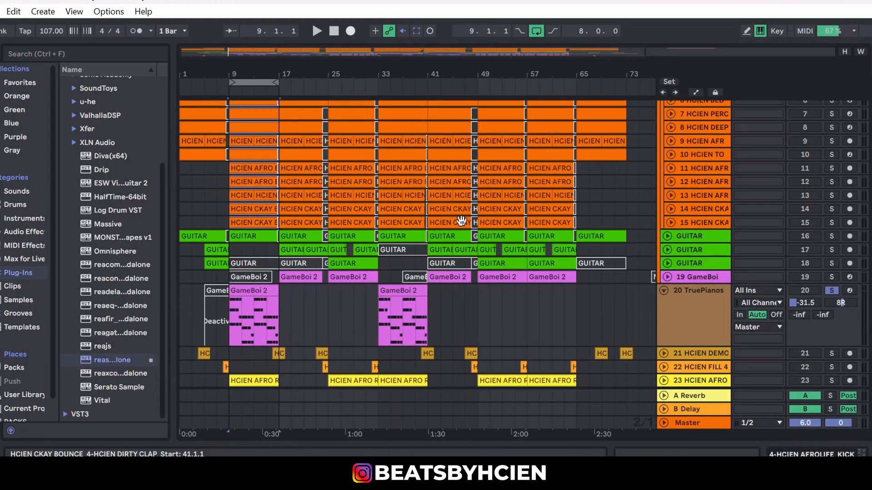
{"action": "scroll", "coordinate": [503, 229], "scroll_direction": "up", "scroll_amount": 3}
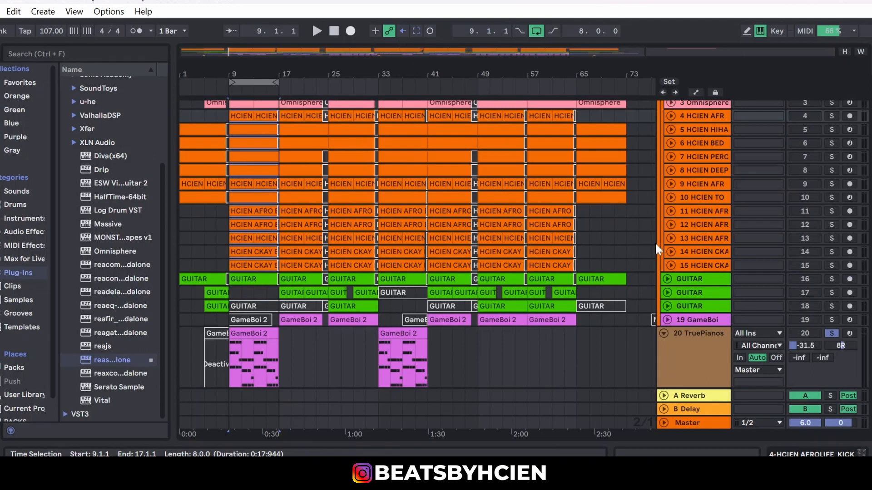
Turn off solo on the TruePianos track, and fold that track and the 2 Group.
{"action": "left_click", "coordinate": [828, 333]}
{"action": "scroll", "coordinate": [598, 273], "scroll_direction": "down", "scroll_amount": 4}
{"action": "left_click", "coordinate": [663, 276]}
{"action": "scroll", "coordinate": [643, 255], "scroll_direction": "up", "scroll_amount": 1}
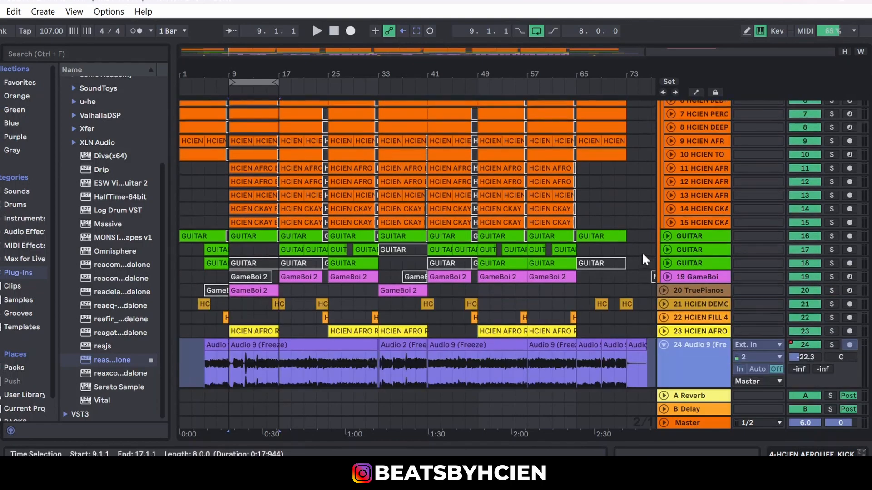
{"action": "scroll", "coordinate": [642, 252], "scroll_direction": "up", "scroll_amount": 6}
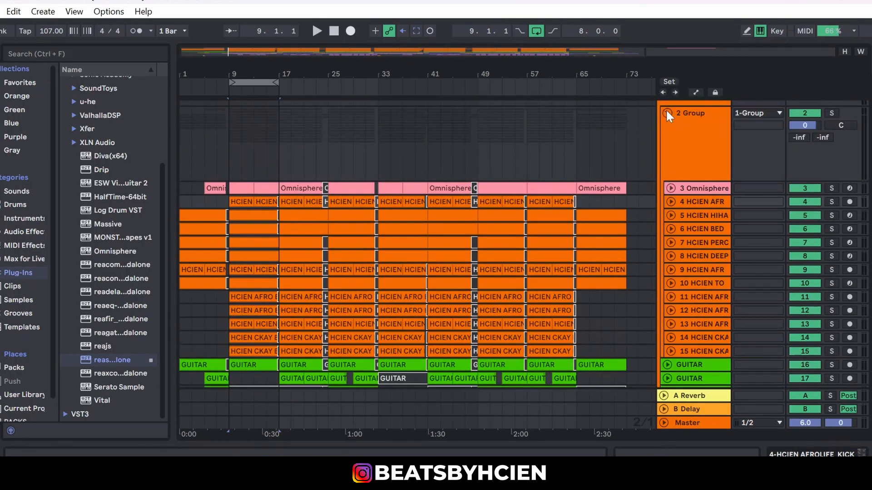
{"action": "left_click", "coordinate": [666, 111]}
Play the looped section from bar 9 and look over the tracks inside the 2 Group, leaving that group folded.
{"action": "left_click", "coordinate": [228, 217]}
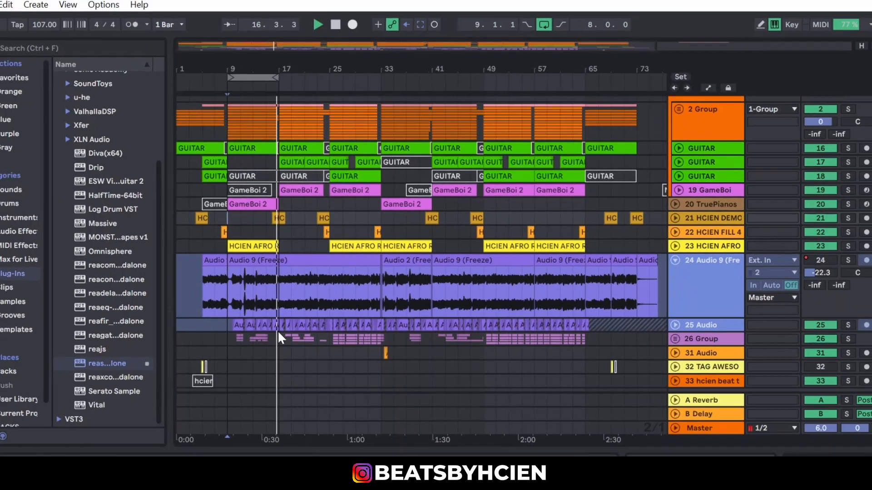
{"action": "key", "text": "space"}
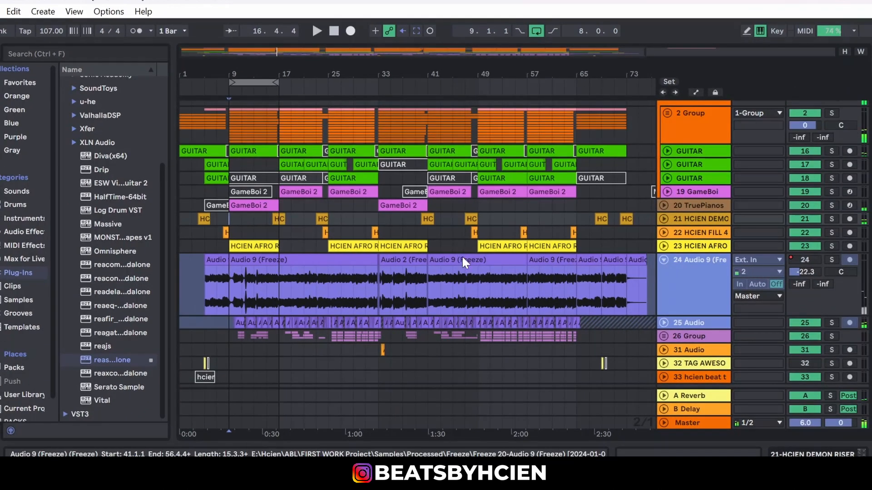
{"action": "scroll", "coordinate": [595, 268], "scroll_direction": "up", "scroll_amount": 2}
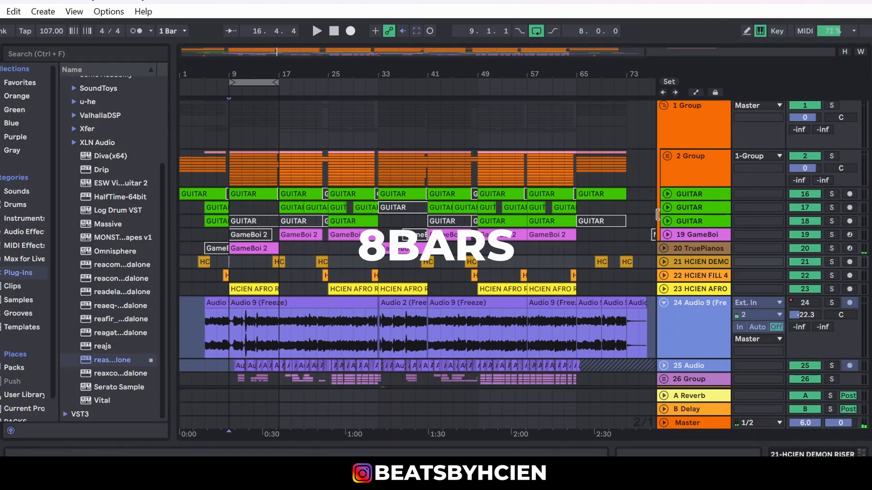
{"action": "left_click", "coordinate": [667, 155]}
{"action": "scroll", "coordinate": [571, 184], "scroll_direction": "down", "scroll_amount": 1}
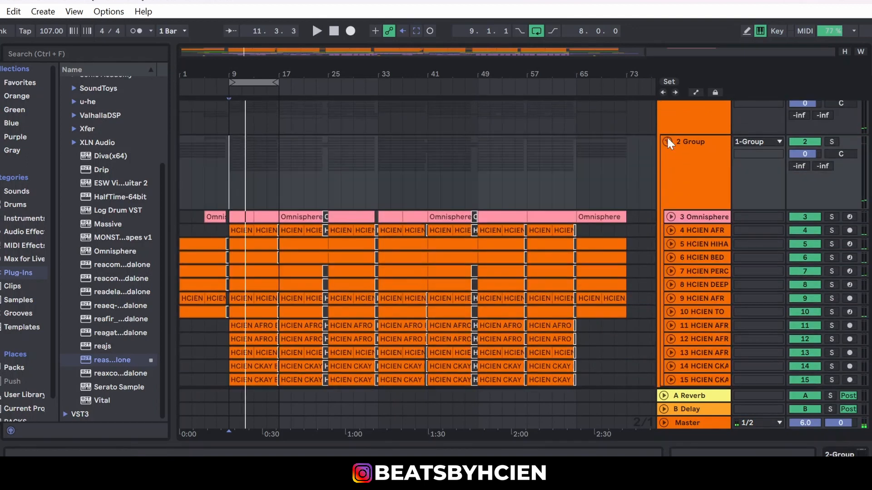
{"action": "left_click", "coordinate": [667, 140]}
{"action": "scroll", "coordinate": [365, 193], "scroll_direction": "up", "scroll_amount": 1}
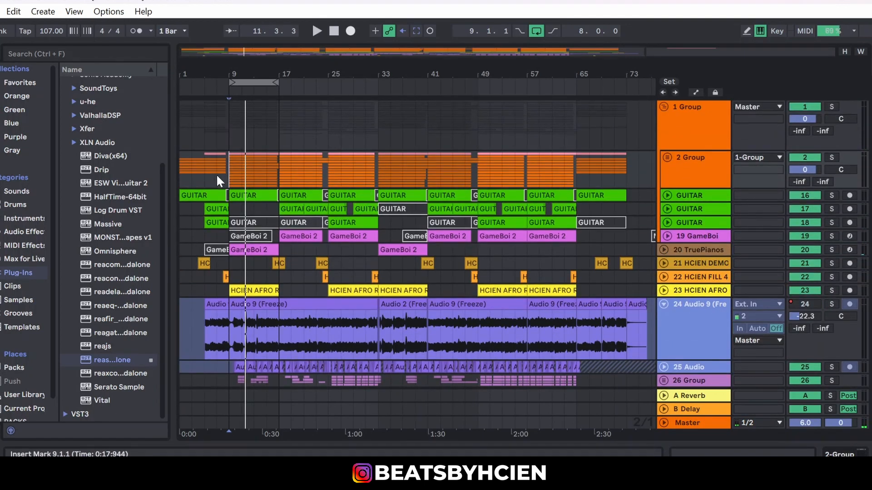
Highlight the first GUITAR clip, the TruePianos clip and the TAG AWESO track's range between bars 9 and 17.
{"action": "left_click", "coordinate": [264, 193]}
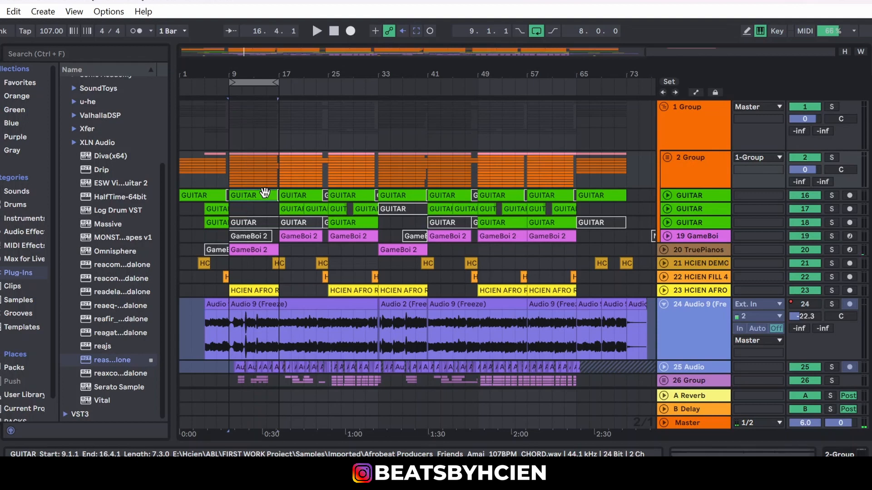
{"action": "left_click", "coordinate": [255, 251]}
{"action": "scroll", "coordinate": [273, 300], "scroll_direction": "down", "scroll_amount": 2}
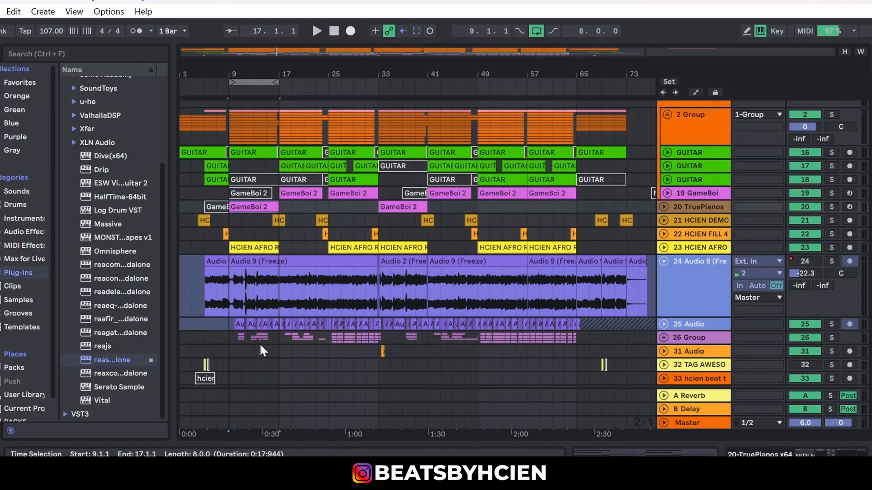
{"action": "scroll", "coordinate": [260, 347], "scroll_direction": "down", "scroll_amount": 1}
{"action": "left_click_drag", "start_coordinate": [269, 337], "coordinate": [233, 337]}
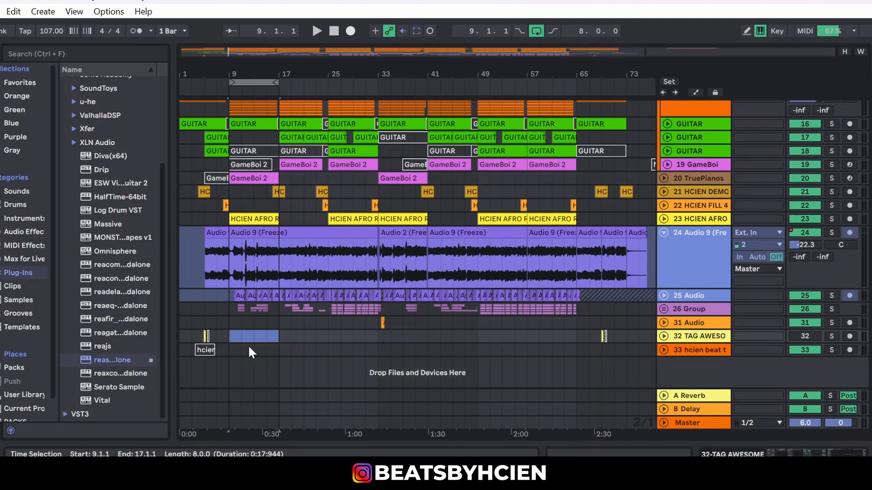
Fold the Audio 9 (Freeze) track so that all the lower tracks fit in the arrangement.
{"action": "left_click", "coordinate": [664, 232]}
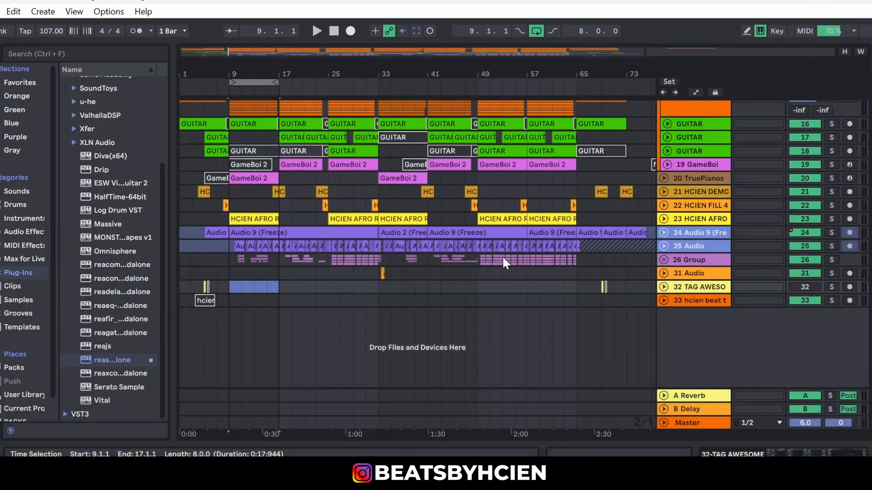
{"action": "scroll", "coordinate": [503, 258], "scroll_direction": "up", "scroll_amount": 3}
{"action": "scroll", "coordinate": [409, 237], "scroll_direction": "down", "scroll_amount": 1}
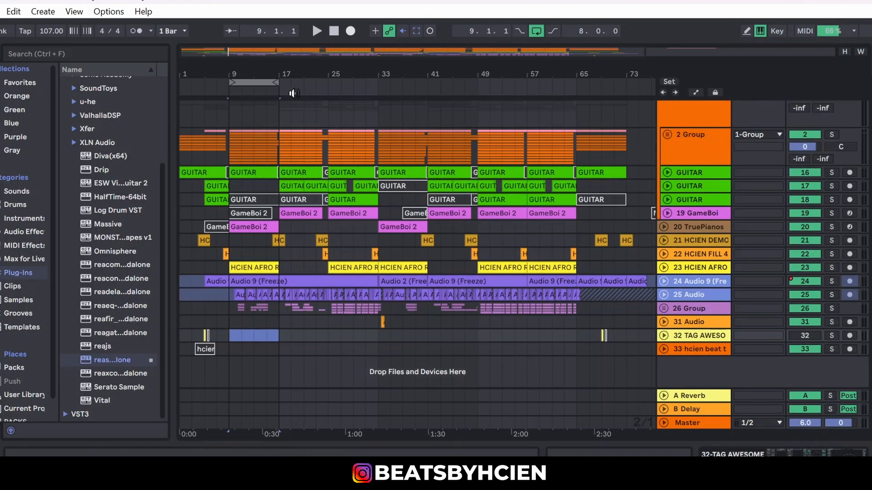
Loop the eight bars from 17 to 25 and unfold the 2 Group and its Omnisphere track.
{"action": "left_click_drag", "start_coordinate": [276, 86], "coordinate": [327, 83]}
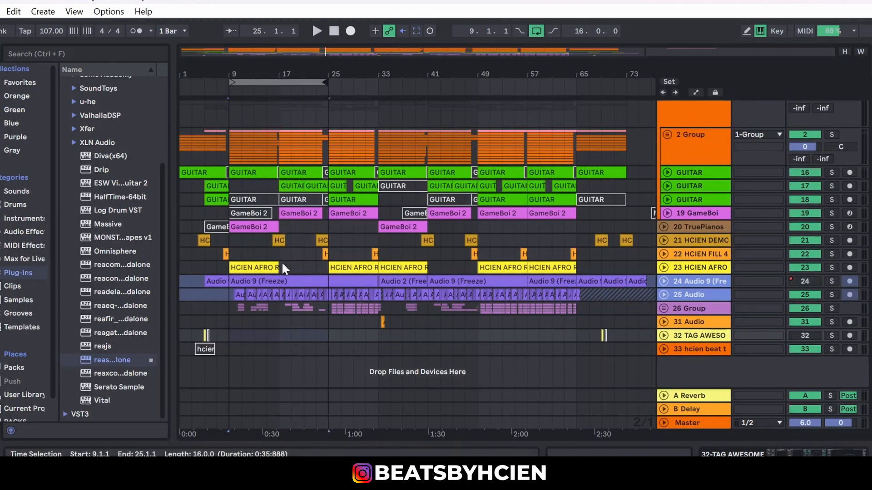
{"action": "left_click_drag", "start_coordinate": [230, 83], "coordinate": [279, 83]}
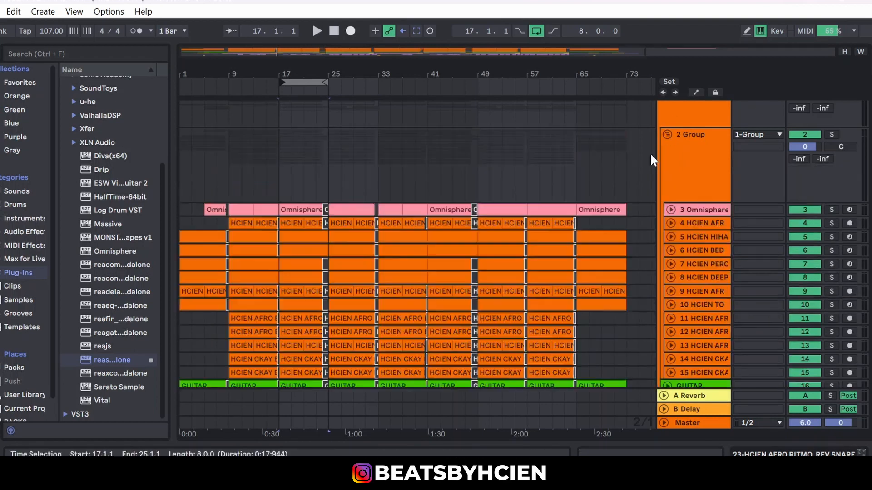
{"action": "left_click", "coordinate": [667, 134]}
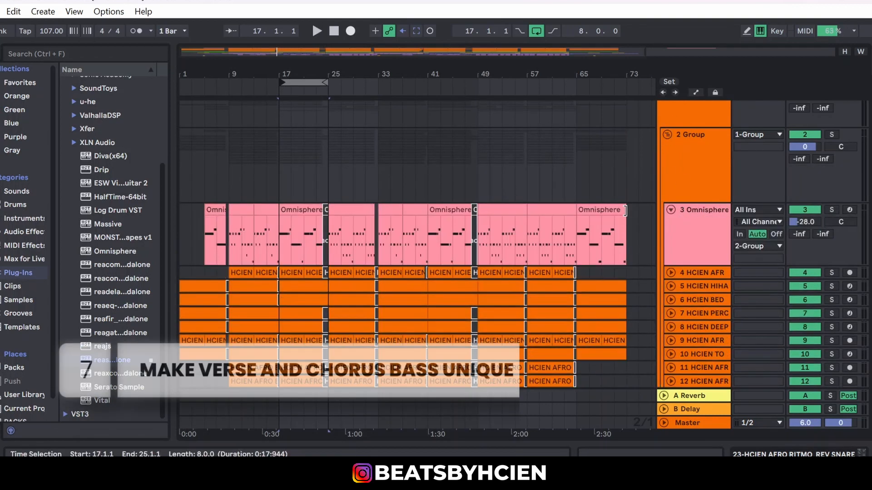
Move the loop back to bars 9 to 17 and solo the Omnisphere track, selecting its clip at bar 9.
{"action": "left_click_drag", "start_coordinate": [286, 83], "coordinate": [243, 85]}
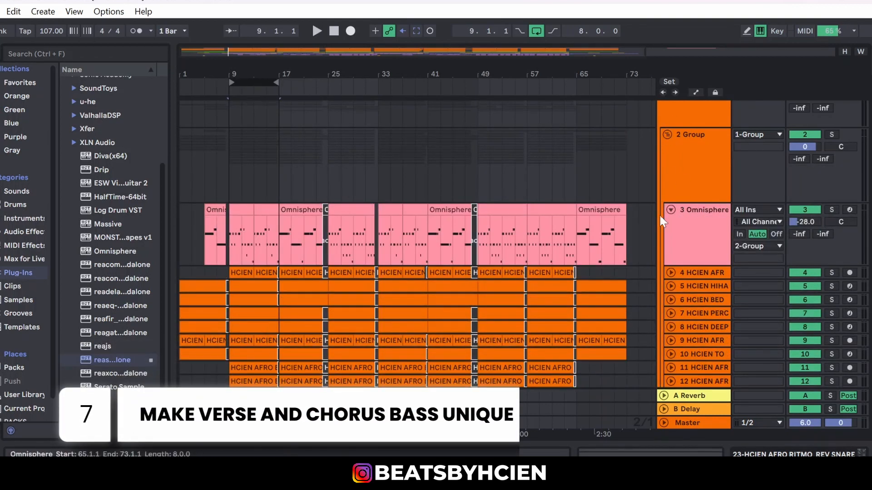
{"action": "left_click", "coordinate": [832, 209]}
{"action": "left_click_drag", "start_coordinate": [284, 224], "coordinate": [227, 211]}
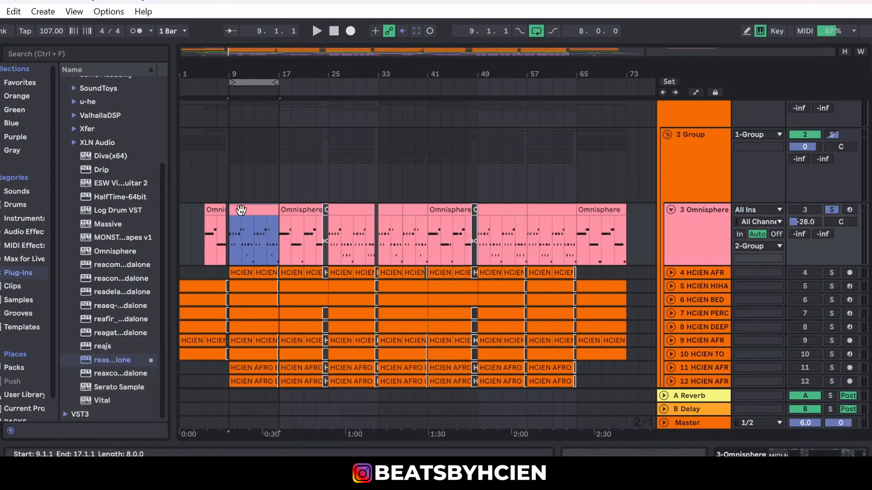
View the bass notes of the Omnisphere clip at bar 9, and close the clip view.
{"action": "double_click", "coordinate": [232, 236]}
{"action": "left_click_drag", "start_coordinate": [171, 227], "coordinate": [171, 245]}
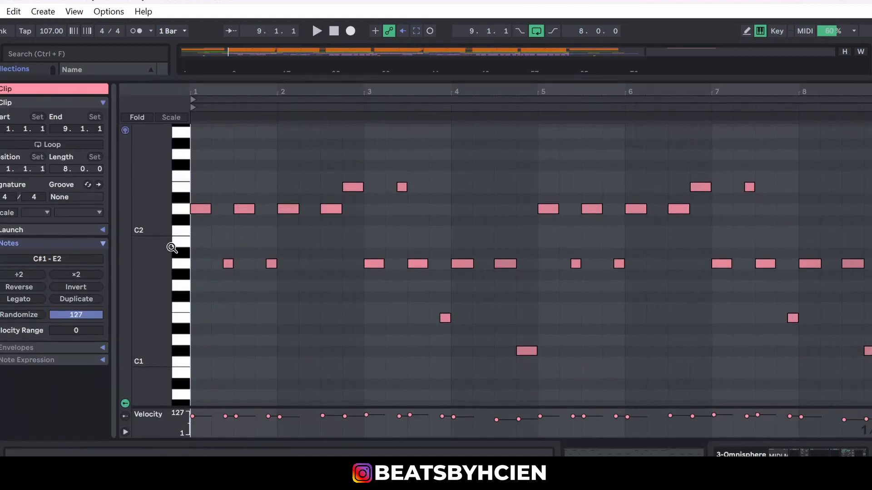
{"action": "double_click", "coordinate": [568, 76]}
{"action": "scroll", "coordinate": [834, 132], "scroll_direction": "up", "scroll_amount": 2}
{"action": "scroll", "coordinate": [833, 140], "scroll_direction": "up", "scroll_amount": 1}
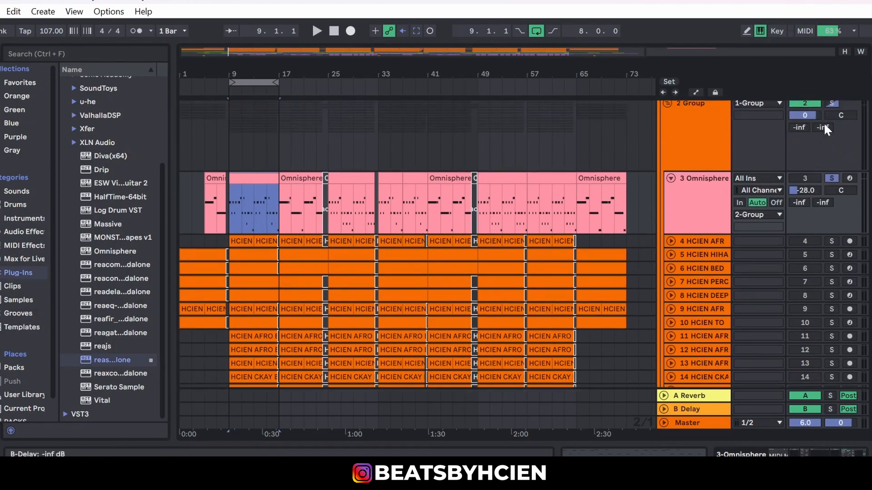
Solo the whole 2 Group and play from bar 9 with the Omnisphere clip's notes in view.
{"action": "left_click", "coordinate": [830, 103]}
{"action": "double_click", "coordinate": [258, 178]}
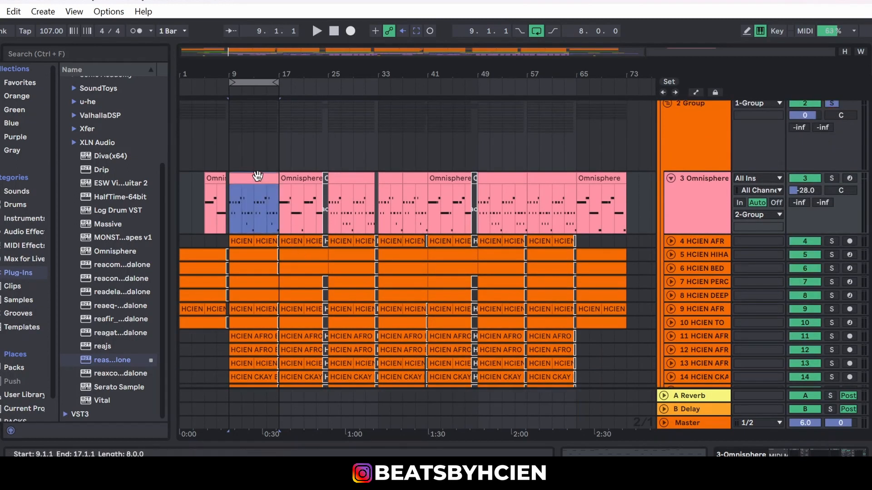
{"action": "key", "text": "space"}
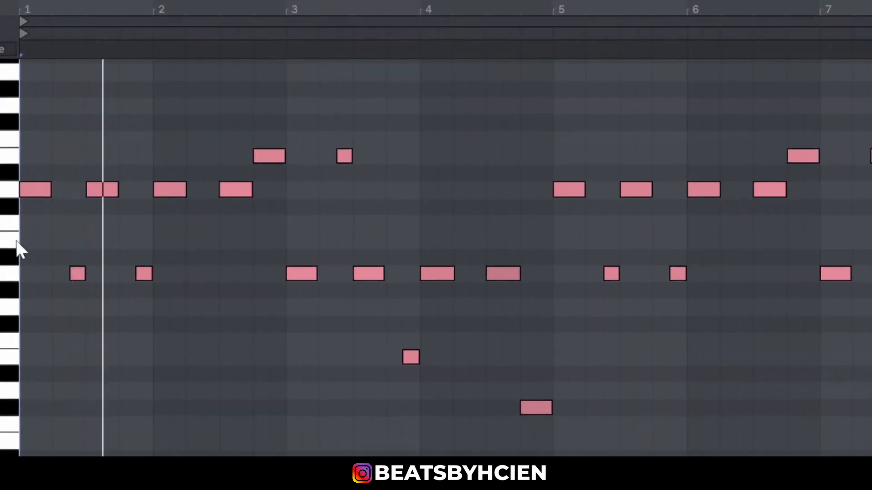
{"action": "left_click_drag", "start_coordinate": [15, 232], "coordinate": [2, 230]}
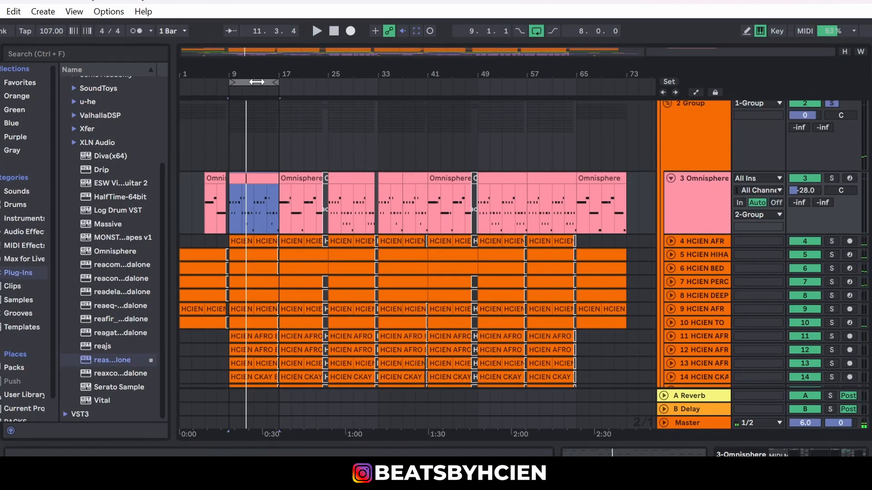
Shift the loop to bars 17 to 25 and examine the notes of the Omnisphere clip at bar 17.
{"action": "left_click_drag", "start_coordinate": [256, 82], "coordinate": [305, 83]}
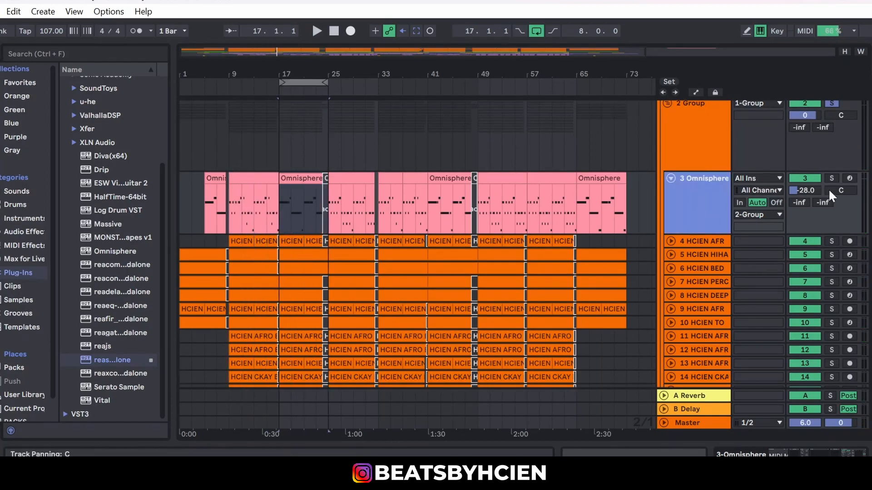
{"action": "double_click", "coordinate": [296, 195]}
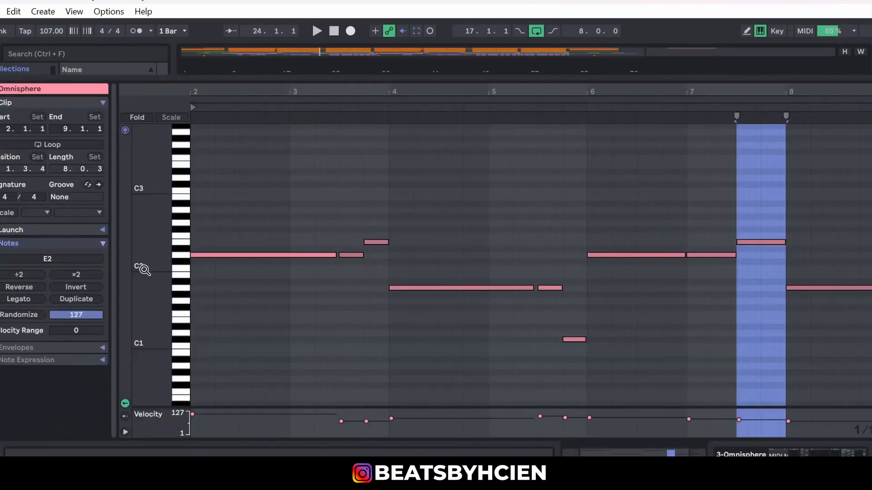
{"action": "left_click_drag", "start_coordinate": [144, 268], "coordinate": [144, 270]}
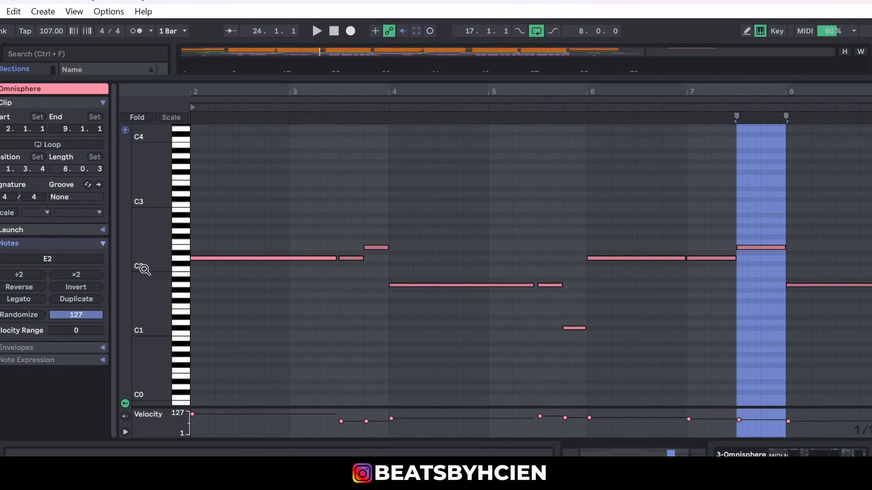
{"action": "left_click", "coordinate": [483, 78]}
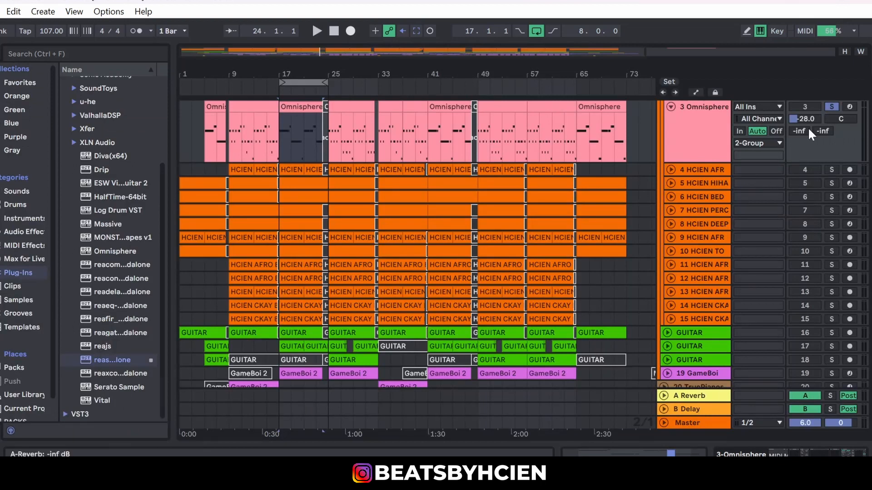
Clear the solo, fold the Omnisphere track and play the section from bar 17.
{"action": "scroll", "coordinate": [756, 146], "scroll_direction": "up", "scroll_amount": 3}
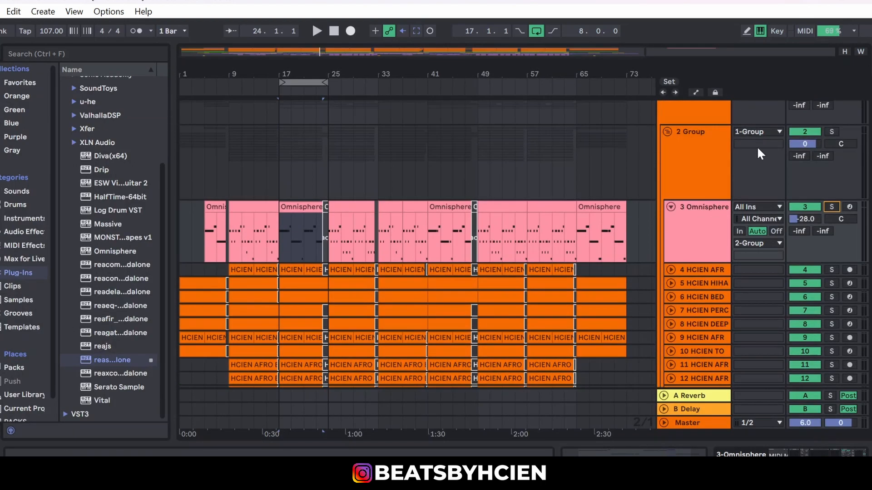
{"action": "left_click", "coordinate": [671, 207]}
{"action": "key", "text": "space"}
Look over all the tracks while the looped section plays, and fold the 2 Group.
{"action": "scroll", "coordinate": [520, 166], "scroll_direction": "down", "scroll_amount": 6}
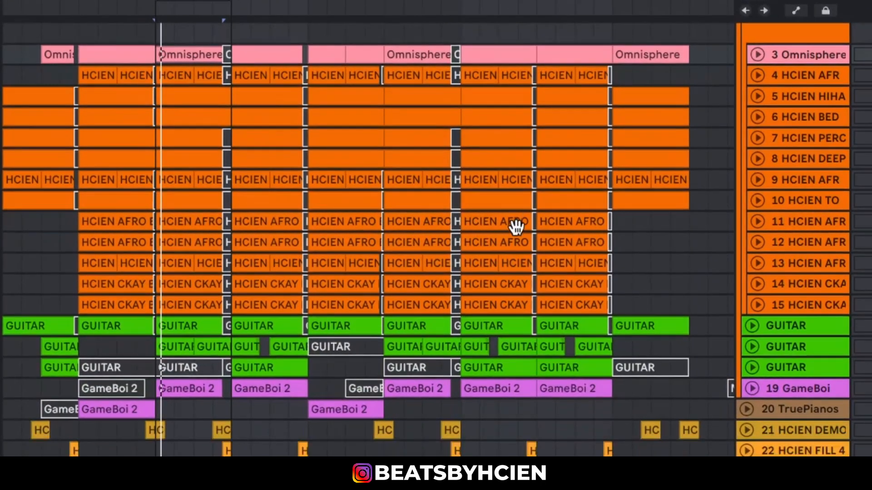
{"action": "scroll", "coordinate": [517, 232], "scroll_direction": "down", "scroll_amount": 5}
{"action": "scroll", "coordinate": [580, 282], "scroll_direction": "up", "scroll_amount": 2}
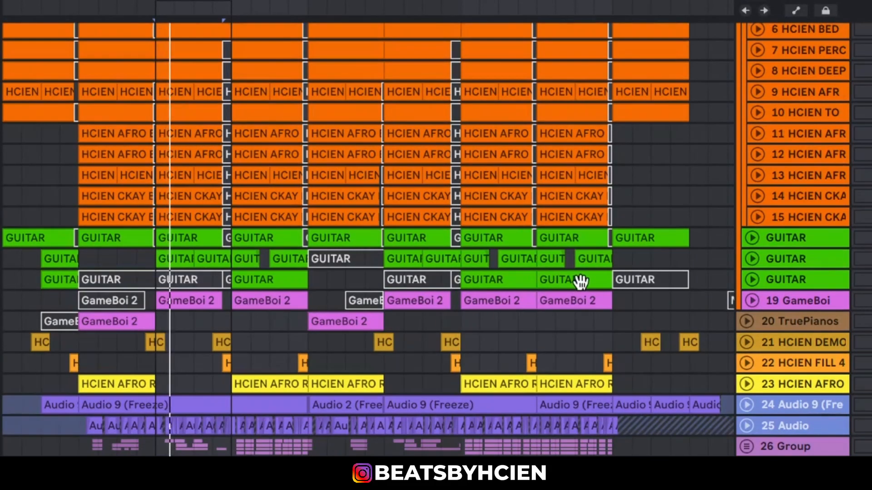
{"action": "scroll", "coordinate": [590, 277], "scroll_direction": "up", "scroll_amount": 8}
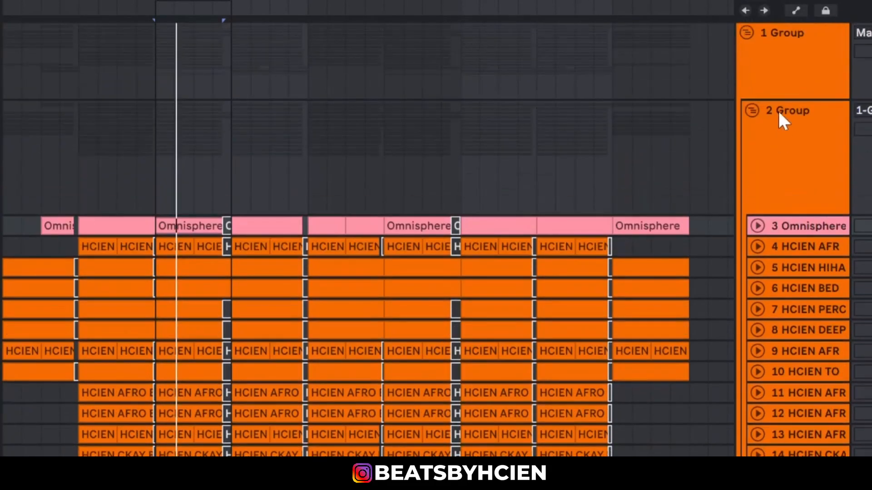
{"action": "left_click", "coordinate": [752, 111]}
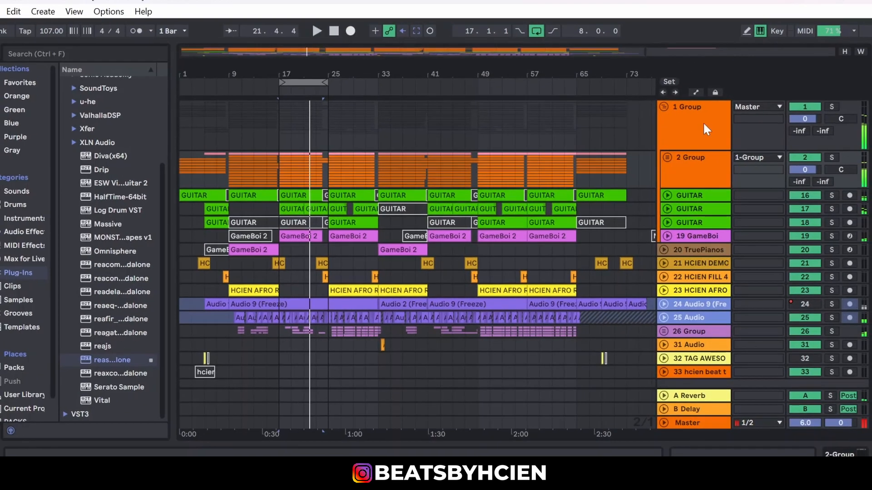
Inspect the Auto Filter on the 1 Group, and hide the device view again.
{"action": "double_click", "coordinate": [703, 121]}
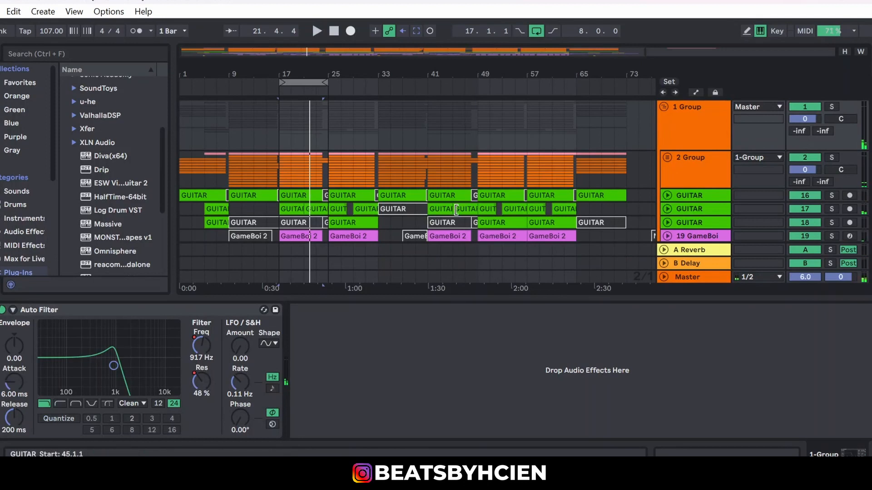
{"action": "scroll", "coordinate": [456, 210], "scroll_direction": "down", "scroll_amount": 2}
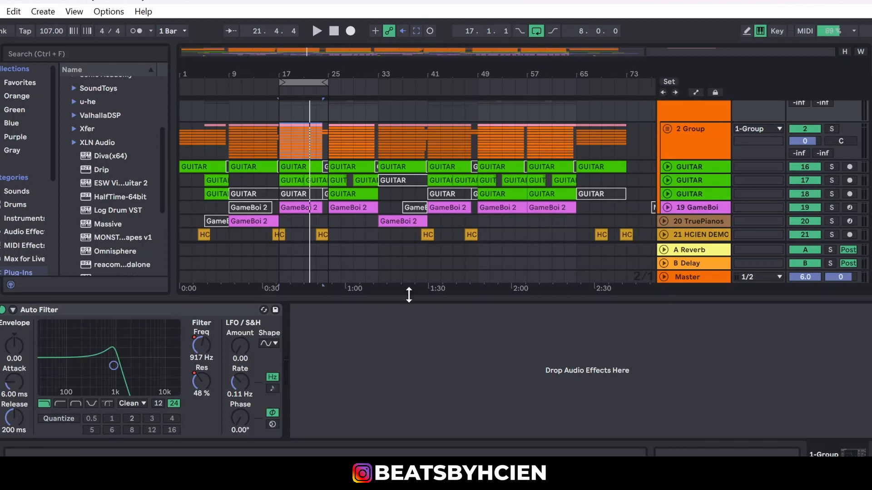
{"action": "left_click_drag", "start_coordinate": [408, 295], "coordinate": [409, 443]}
{"action": "scroll", "coordinate": [416, 236], "scroll_direction": "up", "scroll_amount": 1}
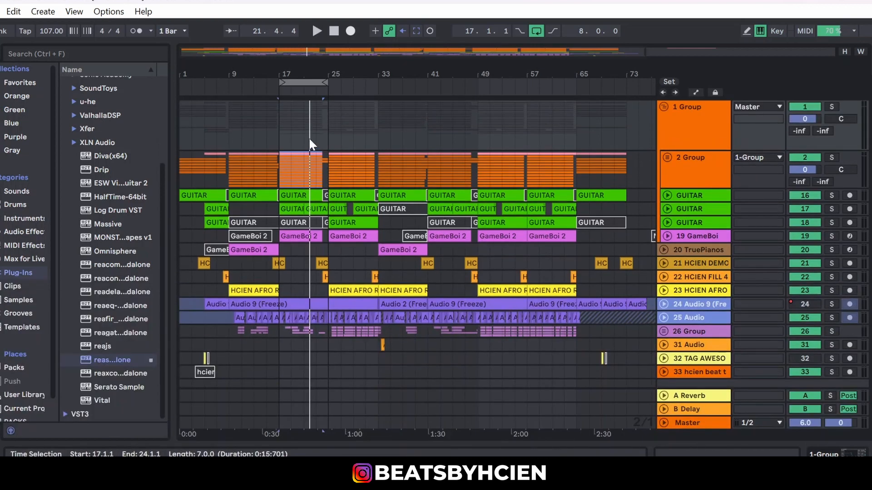
Highlight bars 9 to 17 across the 1 Group and the HCIEN AFRO clip at bar 9.
{"action": "left_click", "coordinate": [285, 115]}
{"action": "left_click", "coordinate": [230, 115]}
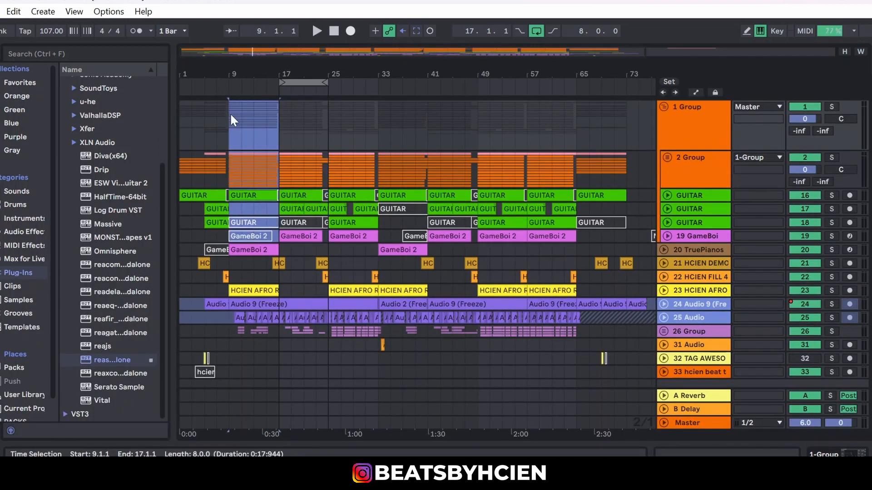
{"action": "mouse_move", "coordinate": [230, 117]}
{"action": "left_mouse_down"}
{"action": "mouse_move", "coordinate": [271, 119]}
{"action": "mouse_move", "coordinate": [272, 157]}
{"action": "left_mouse_up"}
{"action": "left_click", "coordinate": [307, 300]}
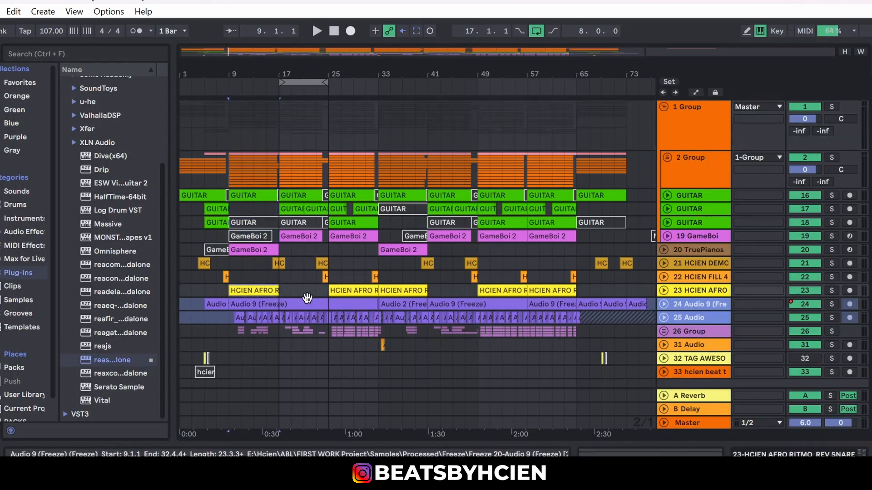
Unfold the HCIEN AFRO track 23 and the TruePianos track.
{"action": "left_click", "coordinate": [664, 291]}
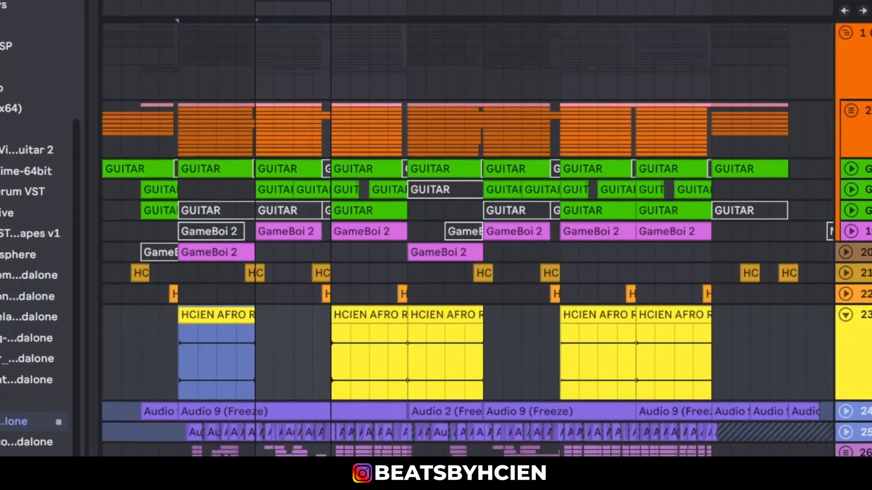
{"action": "left_click", "coordinate": [859, 317]}
{"action": "left_click", "coordinate": [846, 258]}
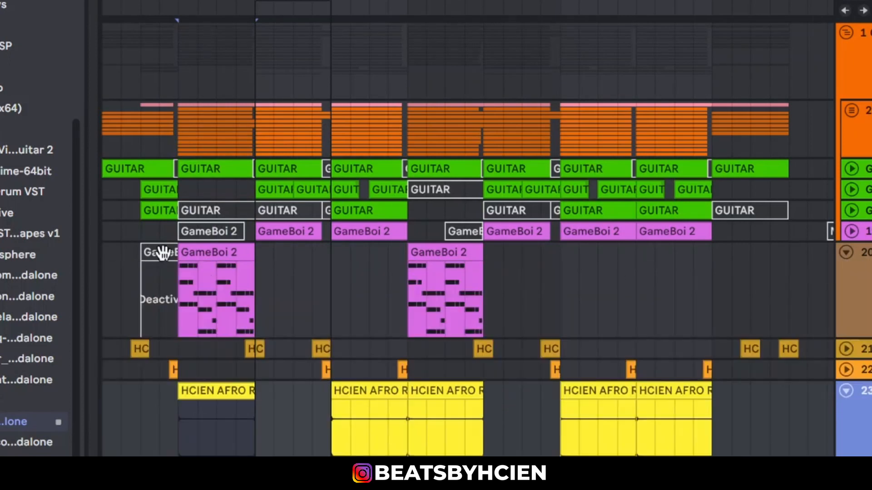
Unfold the GameBoi track and compare its clip at bar 17 with the TruePianos clip at bar 9, selecting each in turn.
{"action": "left_click", "coordinate": [219, 252]}
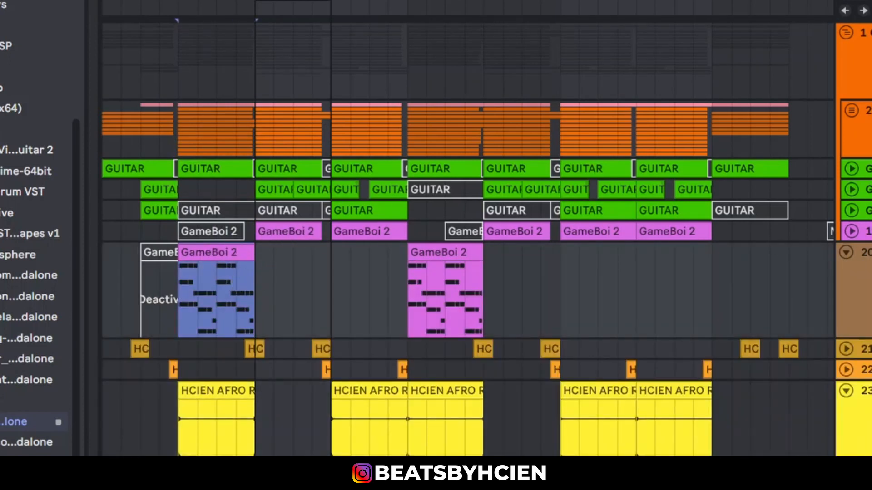
{"action": "left_click", "coordinate": [851, 231]}
{"action": "left_click", "coordinate": [317, 241]}
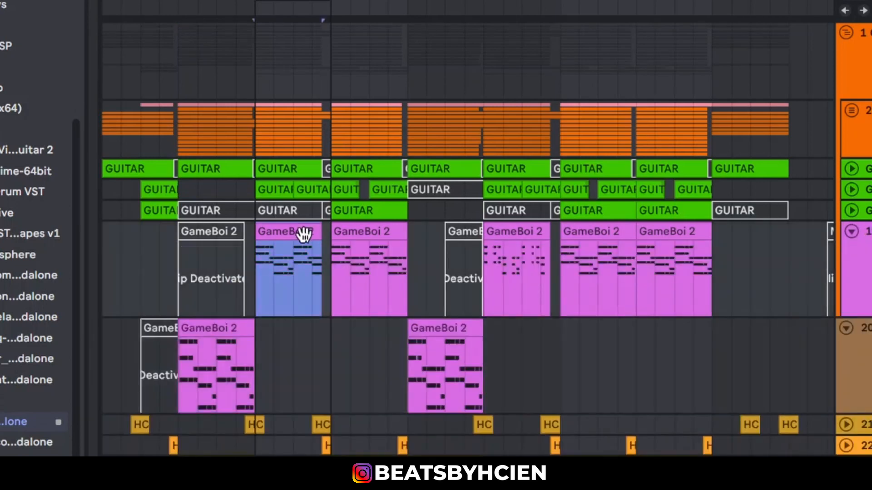
{"action": "left_click", "coordinate": [219, 328]}
{"action": "left_click", "coordinate": [288, 224]}
{"action": "left_click", "coordinate": [204, 327]}
{"action": "left_click", "coordinate": [289, 223]}
{"action": "left_click", "coordinate": [219, 330]}
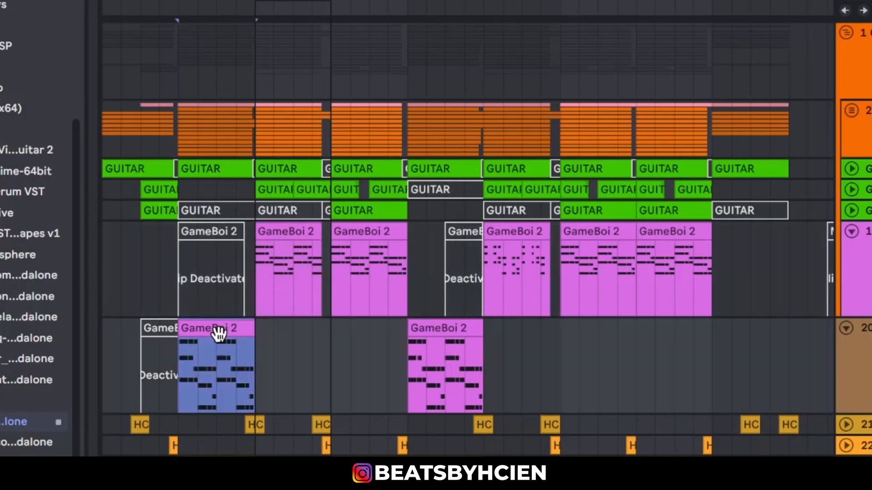
{"action": "left_click", "coordinate": [282, 236]}
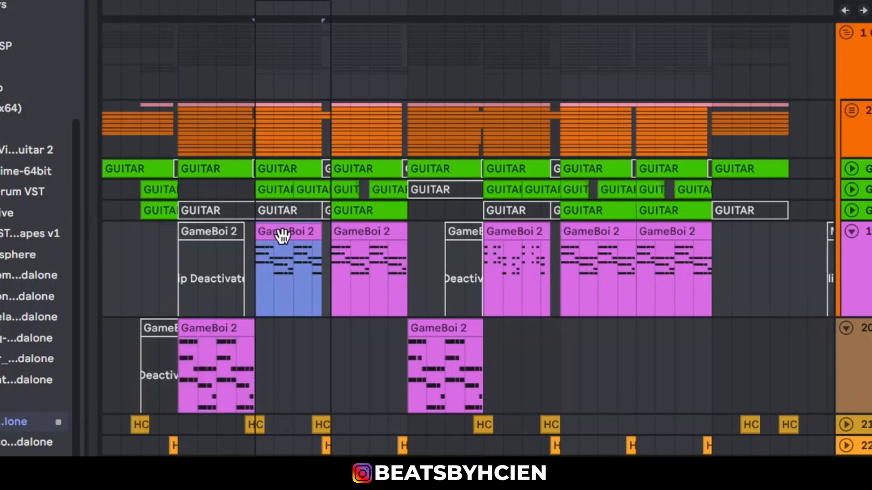
Fold the GameBoi track and briefly show the Auto Filter on the 1 Group.
{"action": "left_click", "coordinate": [852, 233]}
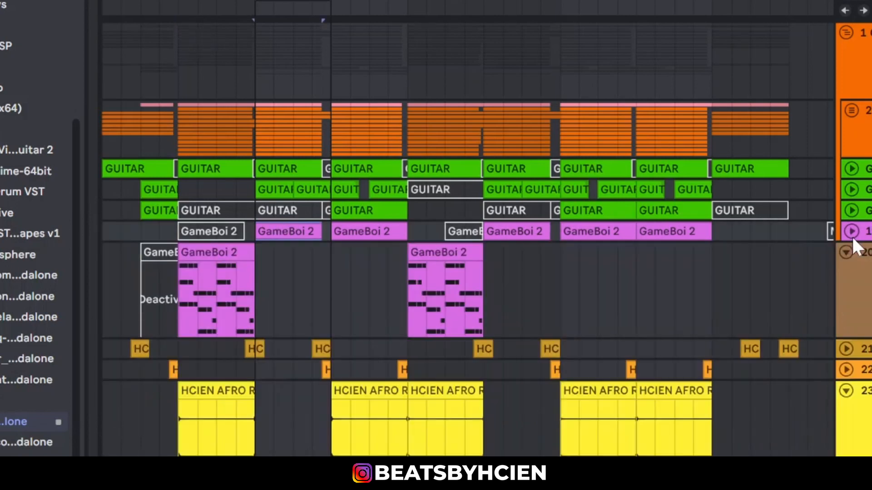
{"action": "double_click", "coordinate": [865, 37]}
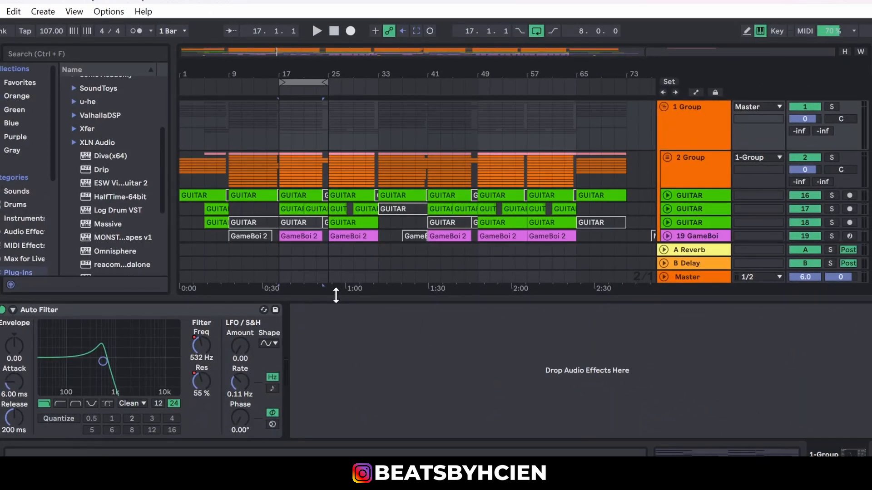
{"action": "left_click_drag", "start_coordinate": [336, 296], "coordinate": [336, 299]}
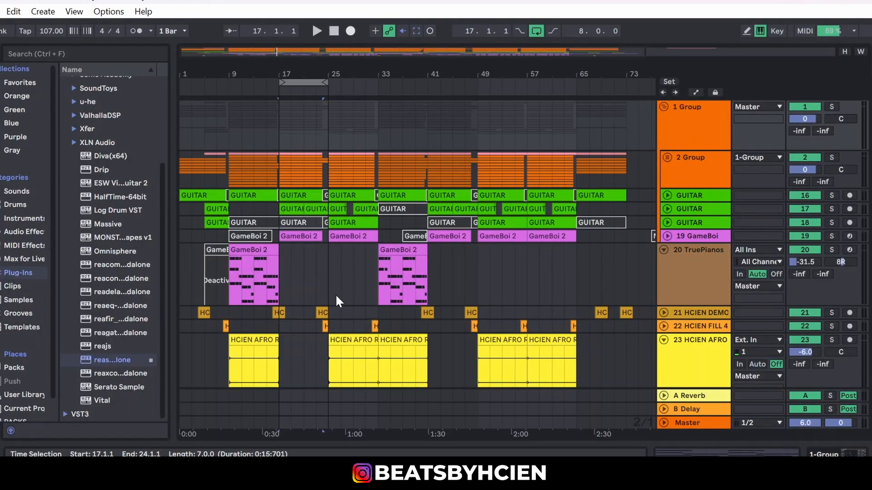
Check inside the 2 Group, leave it folded, and fold the TruePianos and HCIEN AFRO tracks.
{"action": "left_click", "coordinate": [667, 157]}
{"action": "left_click", "coordinate": [667, 157]}
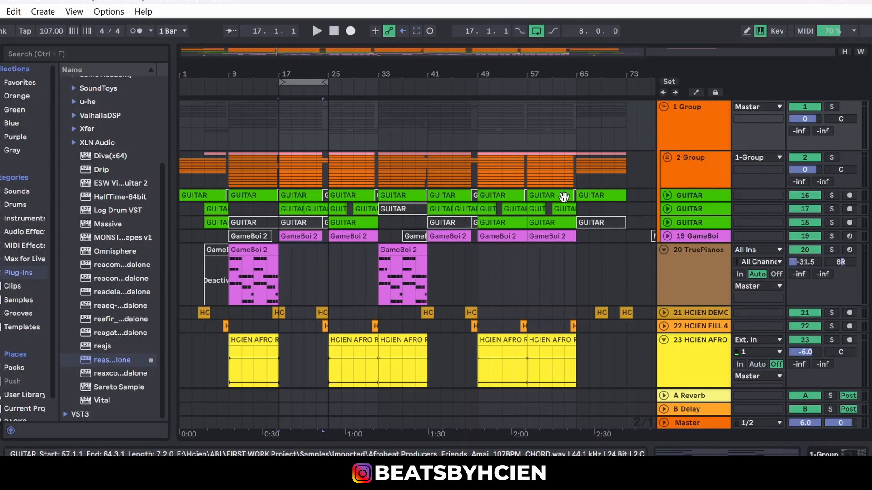
{"action": "left_click", "coordinate": [664, 250]}
{"action": "left_click", "coordinate": [664, 290]}
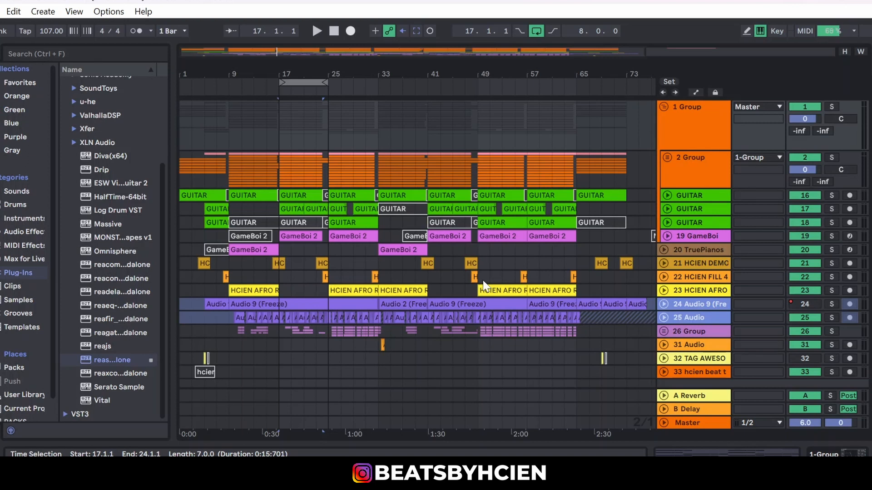
Check where the clips on GUITAR track 17 sit before bar 9 and at bar 17, playing from bar 17, and leave the track folded.
{"action": "left_click", "coordinate": [667, 209]}
{"action": "left_click_drag", "start_coordinate": [282, 232], "coordinate": [323, 218]}
{"action": "left_click_drag", "start_coordinate": [245, 233], "coordinate": [206, 214]}
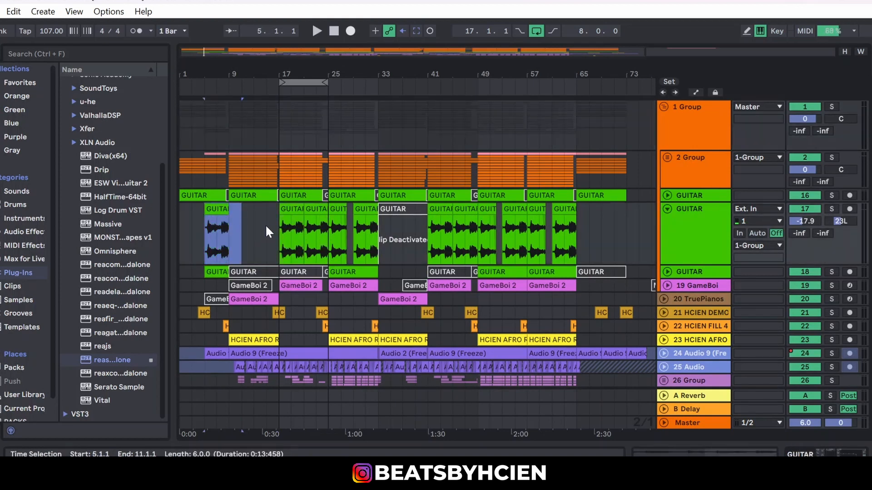
{"action": "left_click", "coordinate": [280, 231]}
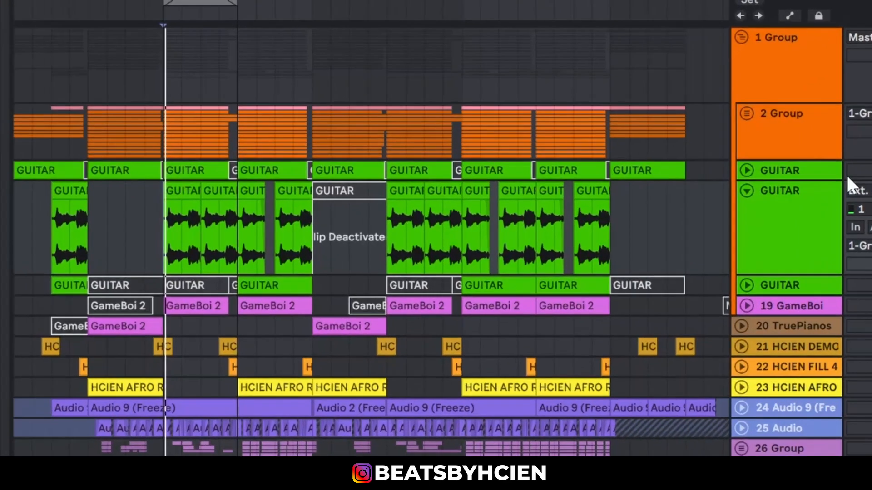
{"action": "key", "text": "space"}
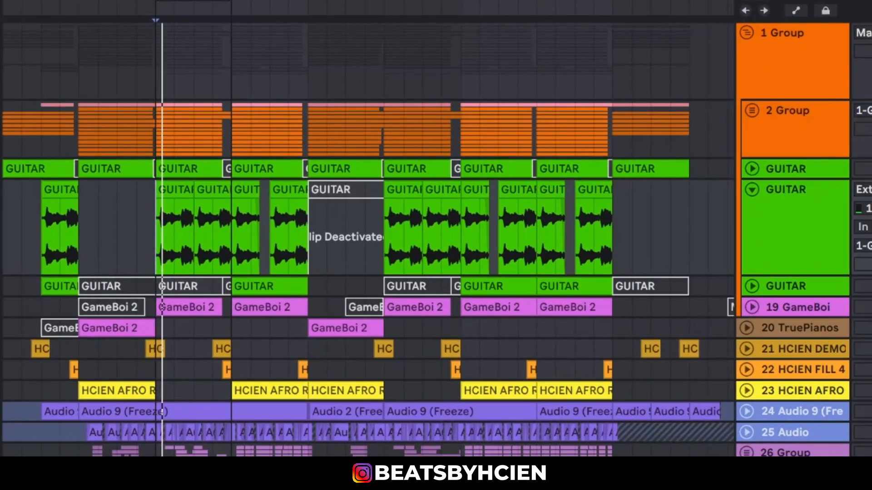
{"action": "left_click", "coordinate": [753, 191]}
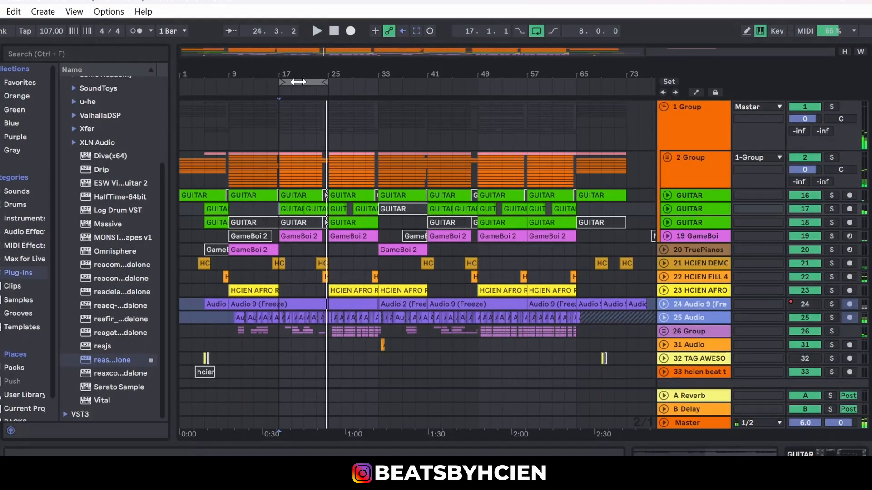
Move the eight-bar loop to bars 25–33 and play the beat from bar 25.
{"action": "left_click_drag", "start_coordinate": [298, 82], "coordinate": [348, 83]}
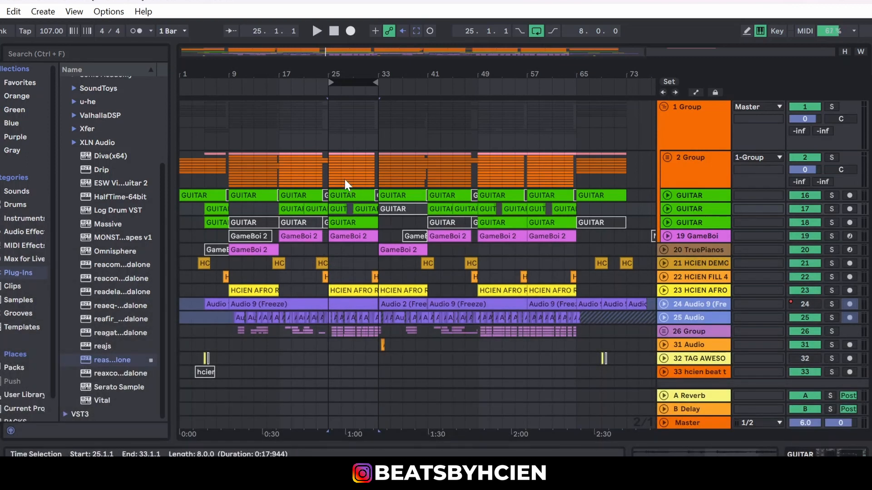
{"action": "left_click_drag", "start_coordinate": [336, 252], "coordinate": [378, 148]}
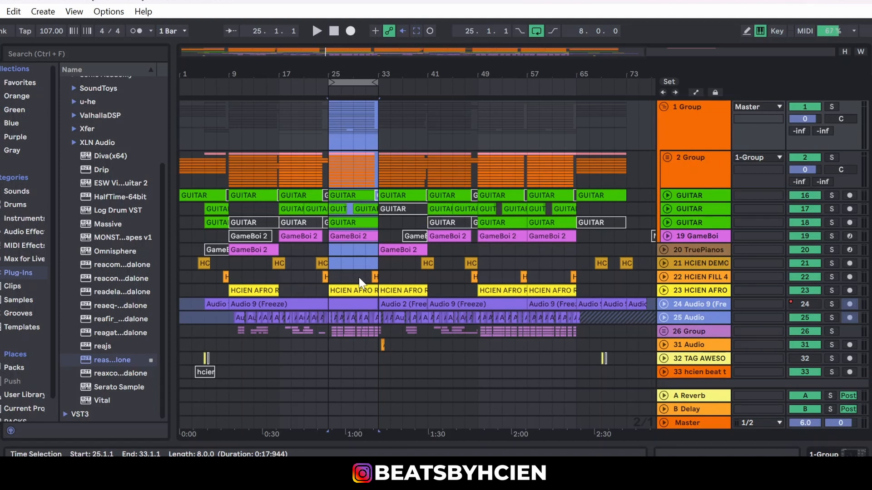
{"action": "left_click", "coordinate": [328, 255]}
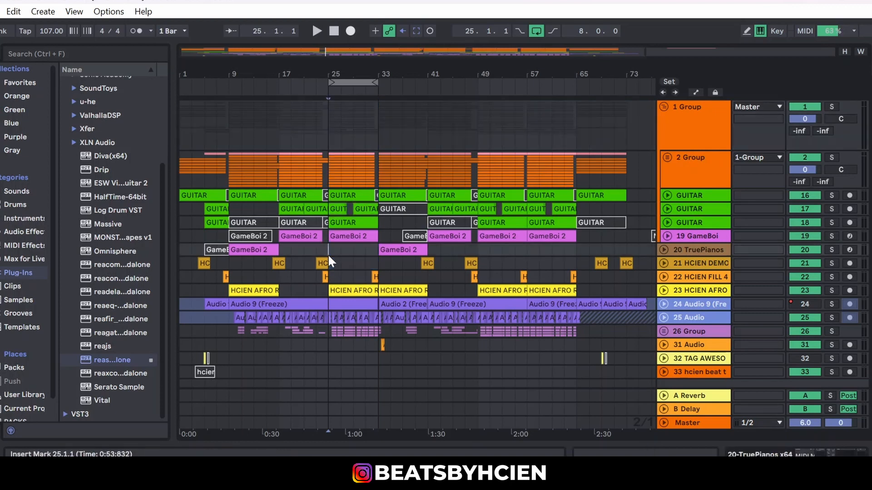
{"action": "key", "text": "space"}
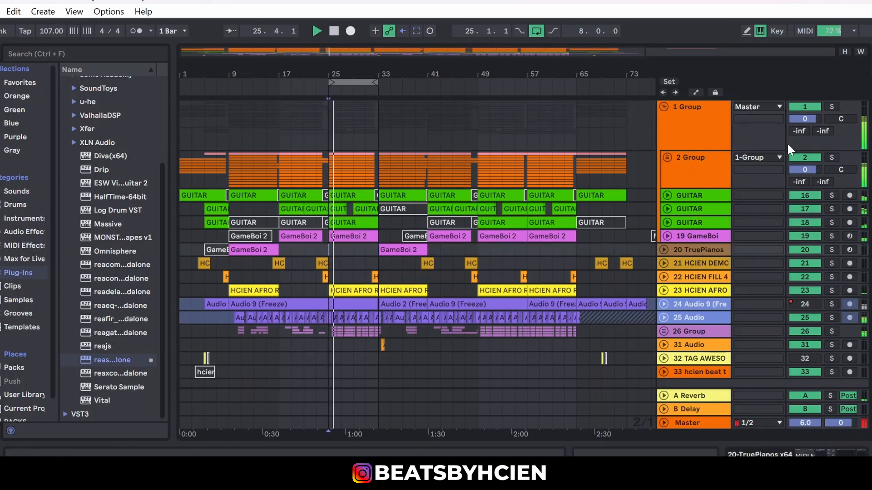
Unfold the 2 Group, solo its Omnisphere track, and open the Omnisphere clip at bar 25.
{"action": "left_click", "coordinate": [667, 157]}
{"action": "left_click", "coordinate": [670, 229]}
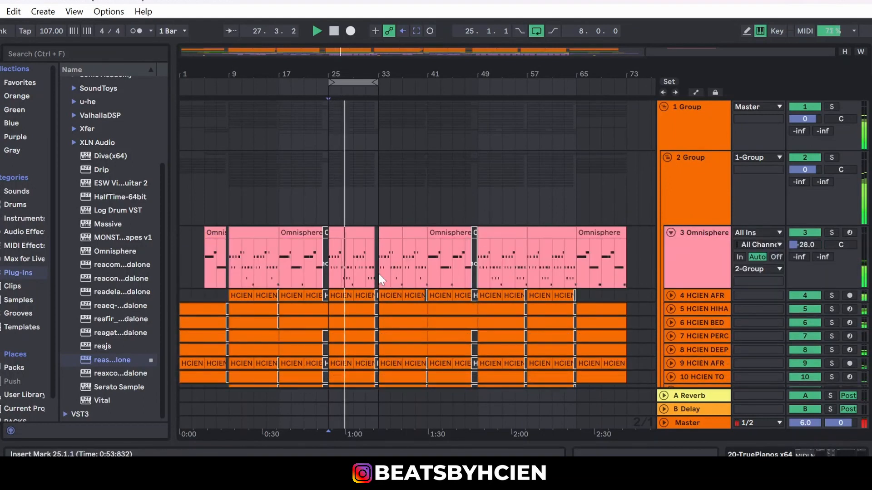
{"action": "left_click", "coordinate": [831, 232]}
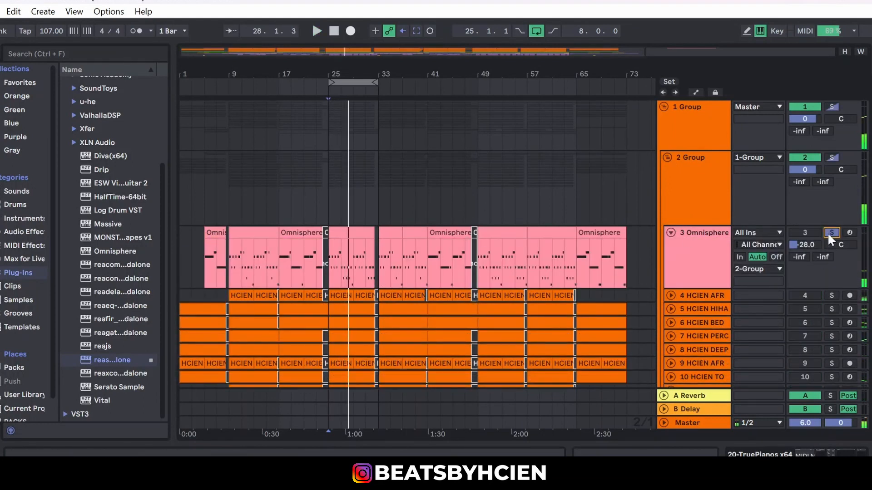
{"action": "double_click", "coordinate": [356, 232]}
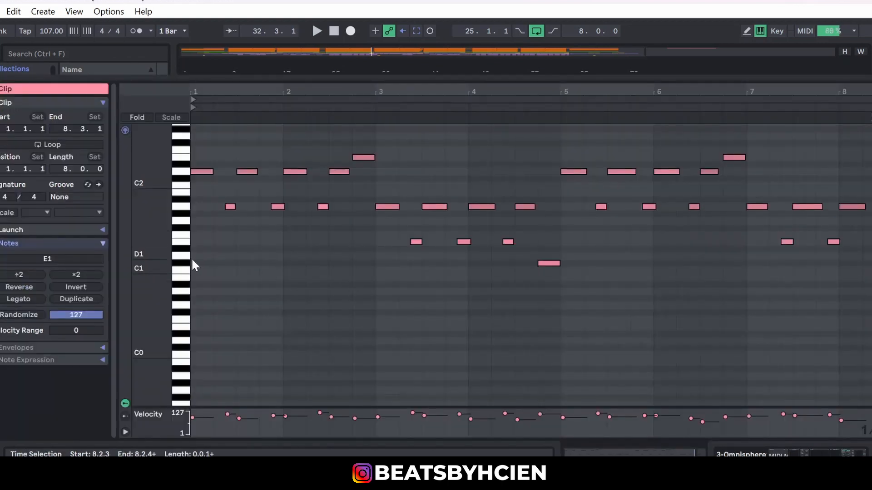
Examine the bass pattern in the bar 25 Omnisphere clip by highlighting its short A1 and E1 notes.
{"action": "left_click_drag", "start_coordinate": [153, 273], "coordinate": [146, 272]}
{"action": "left_click_drag", "start_coordinate": [212, 253], "coordinate": [340, 221]}
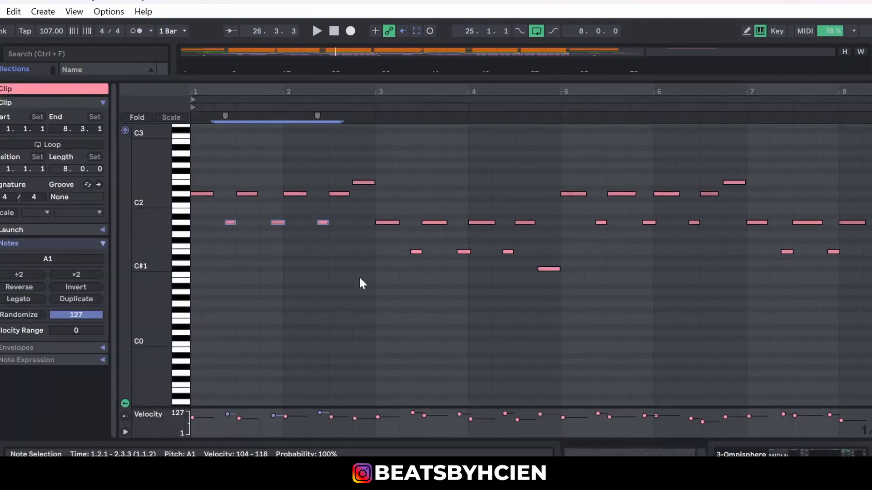
{"action": "left_click_drag", "start_coordinate": [372, 282], "coordinate": [534, 250]}
{"action": "left_click_drag", "start_coordinate": [601, 255], "coordinate": [719, 214]}
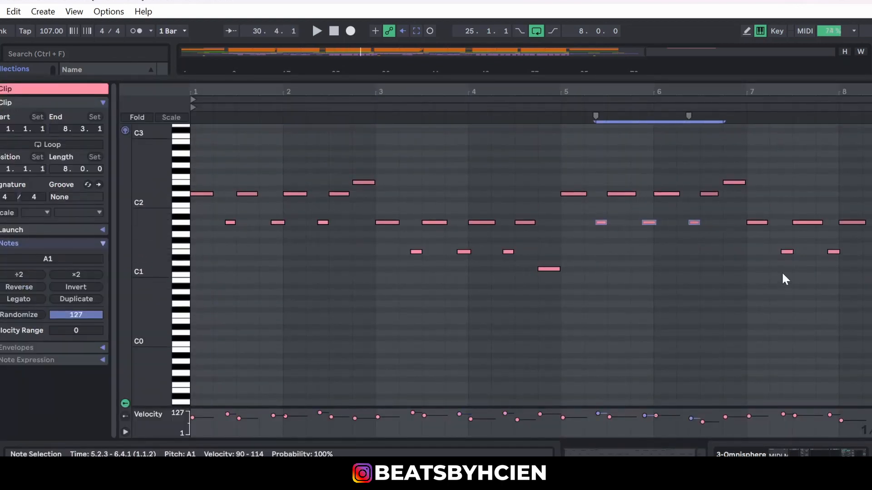
{"action": "left_click_drag", "start_coordinate": [782, 273], "coordinate": [871, 235]}
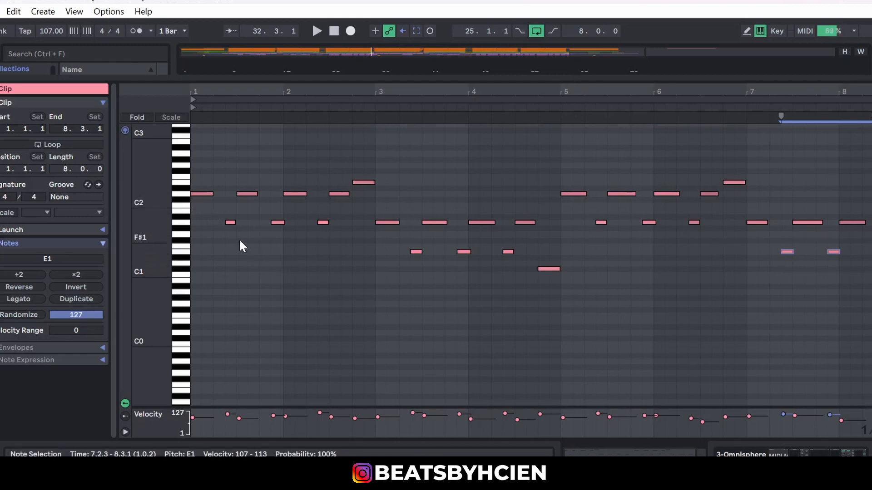
{"action": "left_click_drag", "start_coordinate": [157, 231], "coordinate": [140, 243]}
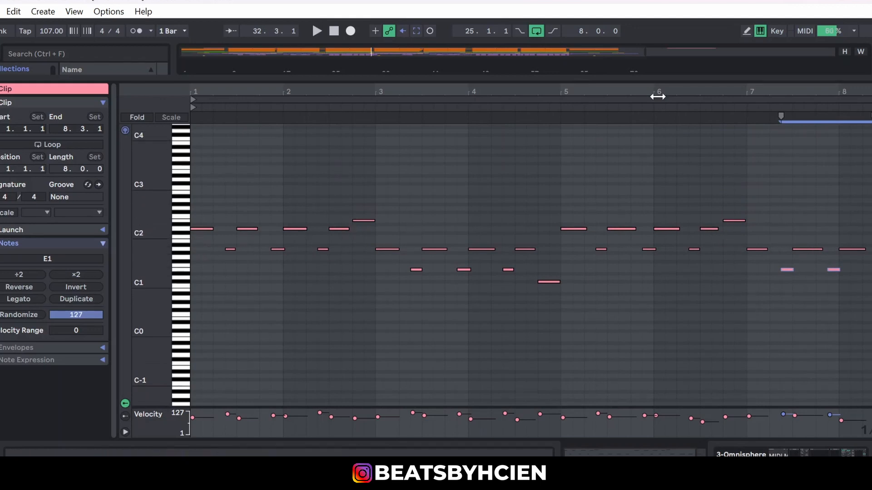
Open the Omnisphere clip at bar 9 and return to the one at bar 25 to compare their bass notes.
{"action": "double_click", "coordinate": [649, 76]}
{"action": "double_click", "coordinate": [252, 114]}
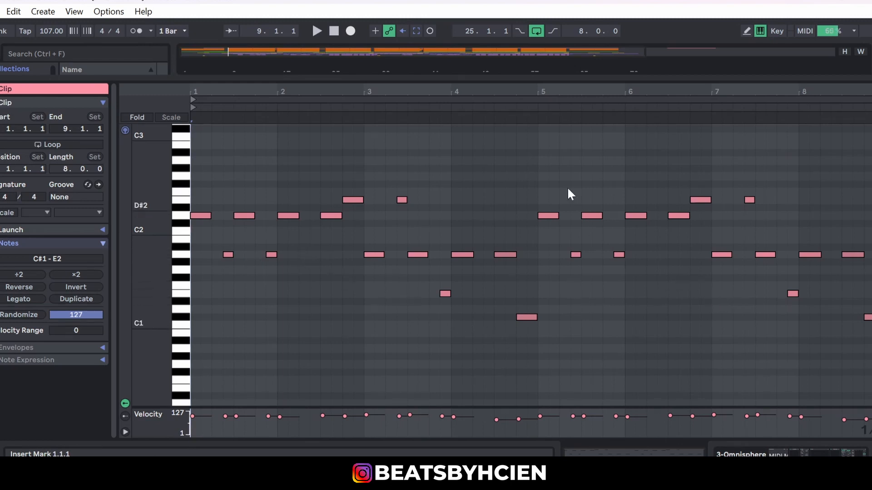
{"action": "double_click", "coordinate": [519, 78]}
{"action": "double_click", "coordinate": [352, 136]}
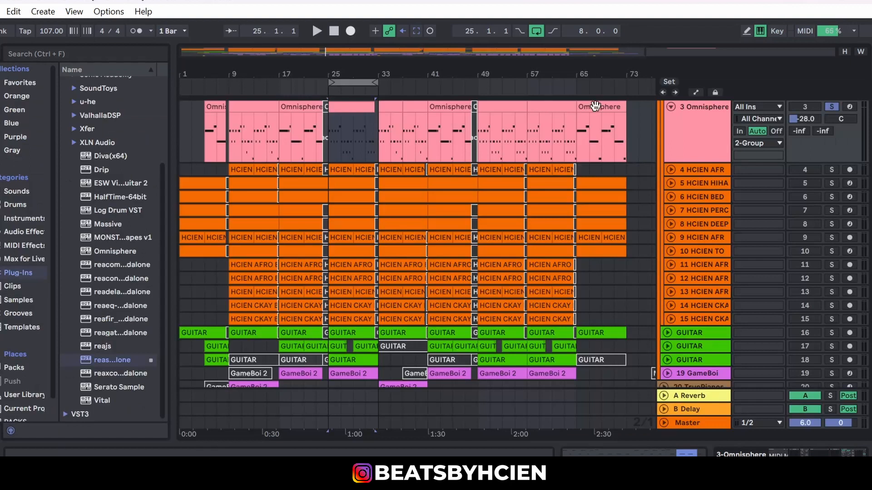
Close the note editor, fold the Omnisphere track, and select its clip at bar 17.
{"action": "double_click", "coordinate": [603, 78]}
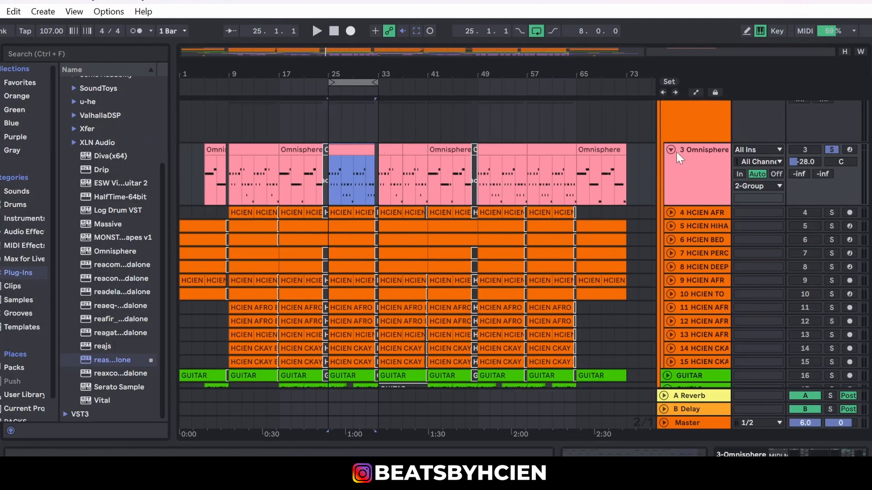
{"action": "left_click", "coordinate": [676, 151]}
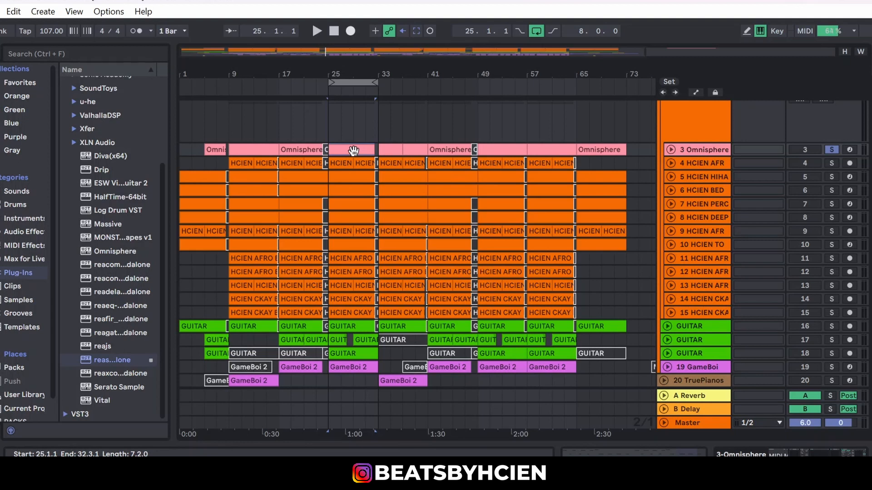
{"action": "left_click", "coordinate": [309, 153]}
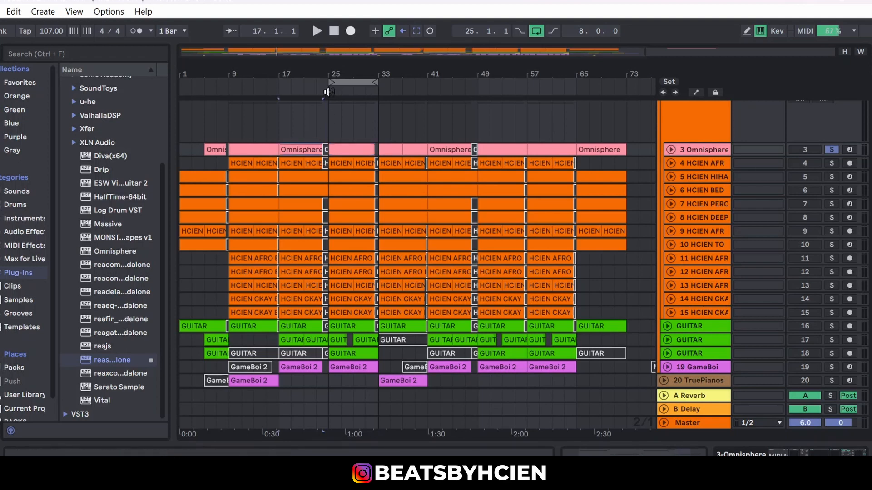
Extend the loop to span bars 9–33, fold the 2 Group, and highlight that section across the tracks.
{"action": "left_click_drag", "start_coordinate": [327, 92], "coordinate": [230, 91]}
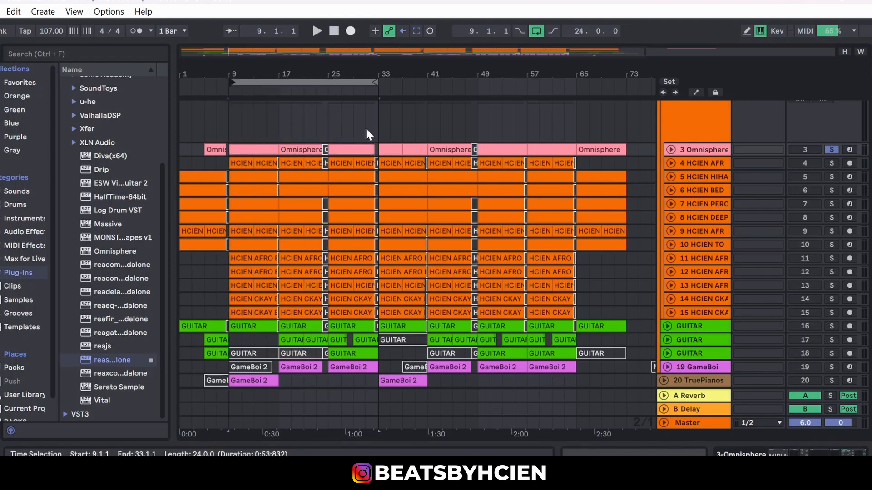
{"action": "scroll", "coordinate": [454, 136], "scroll_direction": "down", "scroll_amount": 3}
{"action": "scroll", "coordinate": [575, 167], "scroll_direction": "up", "scroll_amount": 8}
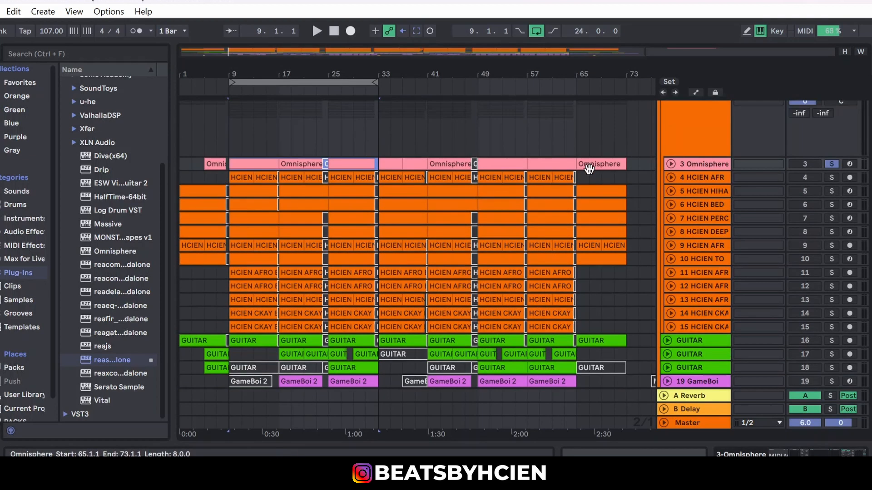
{"action": "left_click", "coordinate": [668, 144]}
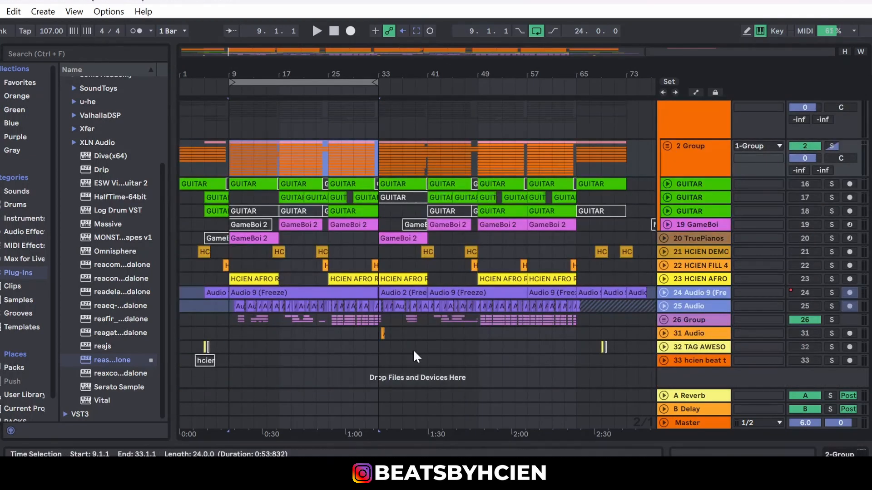
{"action": "left_click_drag", "start_coordinate": [378, 358], "coordinate": [224, 164]}
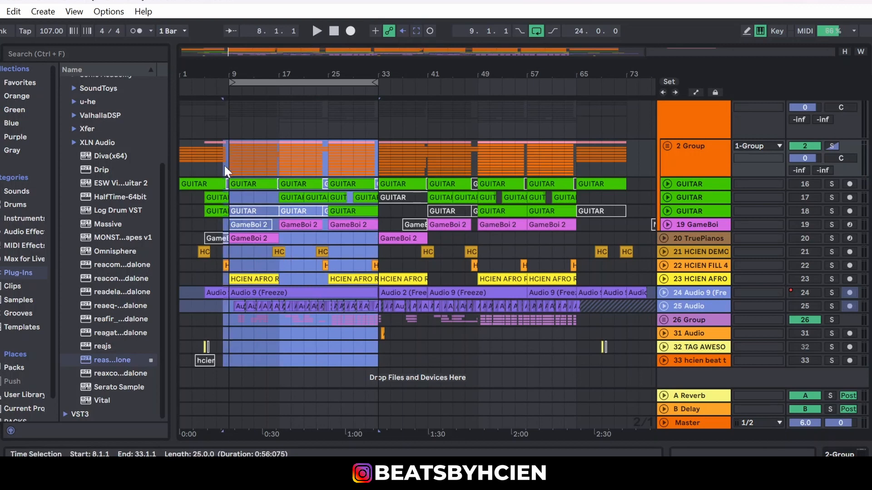
Move the loop to bars 33–57 and select the TruePianos clip at bar 33.
{"action": "left_click_drag", "start_coordinate": [318, 82], "coordinate": [467, 85]}
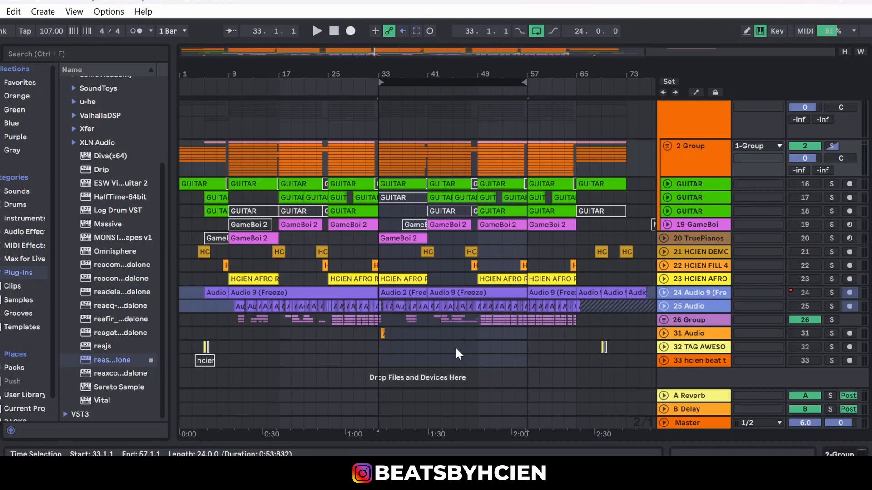
{"action": "left_click", "coordinate": [428, 346]}
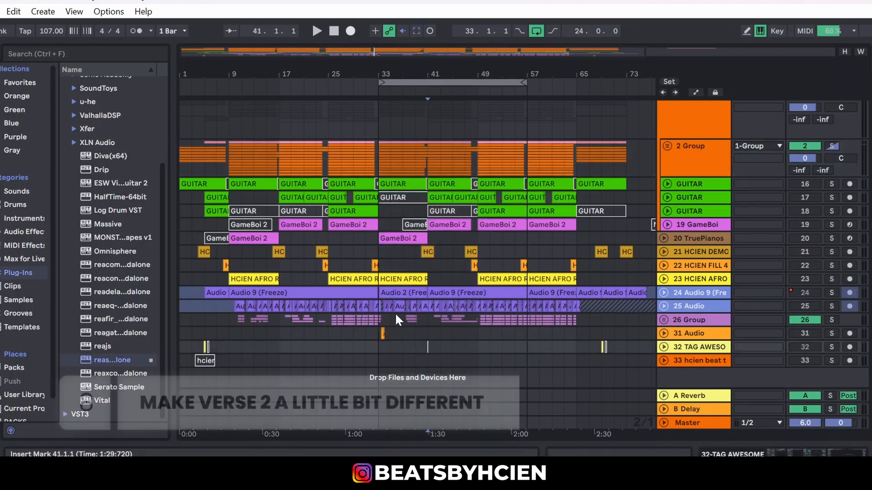
{"action": "left_click", "coordinate": [380, 253]}
{"action": "left_click", "coordinate": [394, 238]}
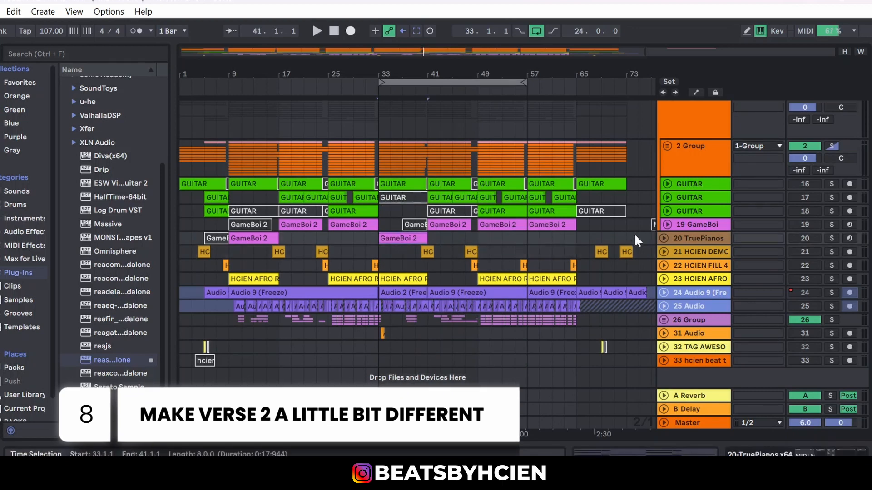
Unfold the TruePianos track to compare its clips at bars 9 and 33, and fold it.
{"action": "left_click", "coordinate": [664, 238]}
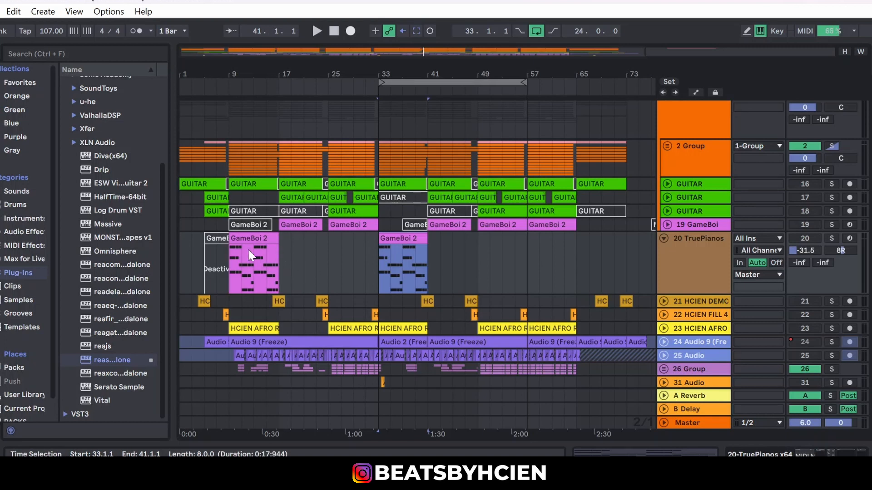
{"action": "left_click", "coordinate": [252, 239]}
{"action": "left_click", "coordinate": [403, 239]}
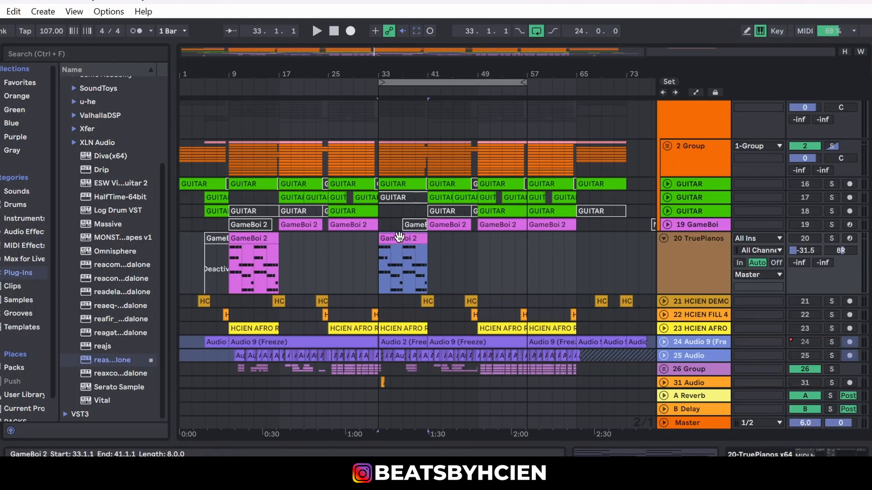
{"action": "left_click", "coordinate": [664, 238]}
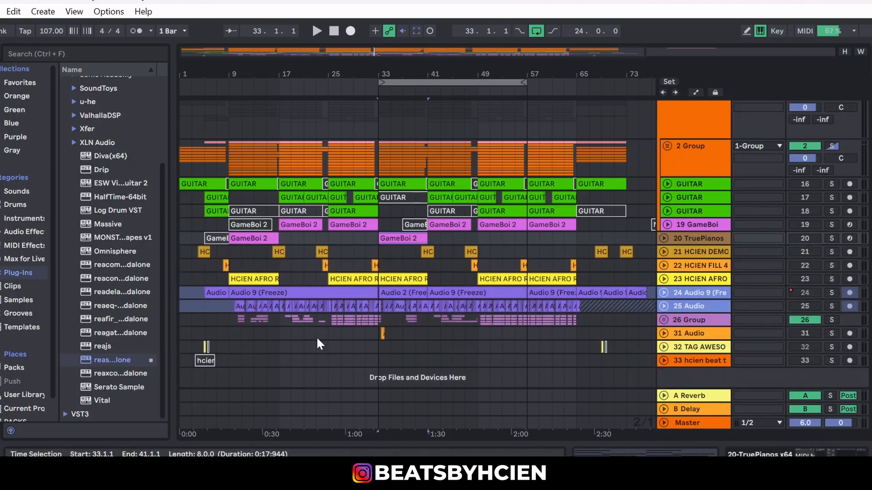
Compare the two verses by highlighting bars 9–25 and bars 33–49 across the tracks, along with the section leading up to bar 33.
{"action": "left_click_drag", "start_coordinate": [327, 348], "coordinate": [228, 146]}
{"action": "left_click_drag", "start_coordinate": [381, 364], "coordinate": [478, 146]}
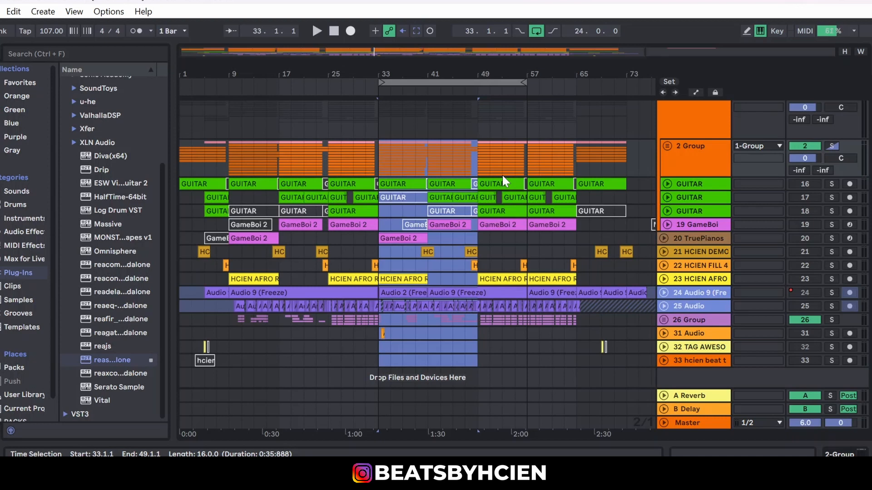
{"action": "left_click_drag", "start_coordinate": [477, 358], "coordinate": [380, 145]}
{"action": "left_click", "coordinate": [476, 348]}
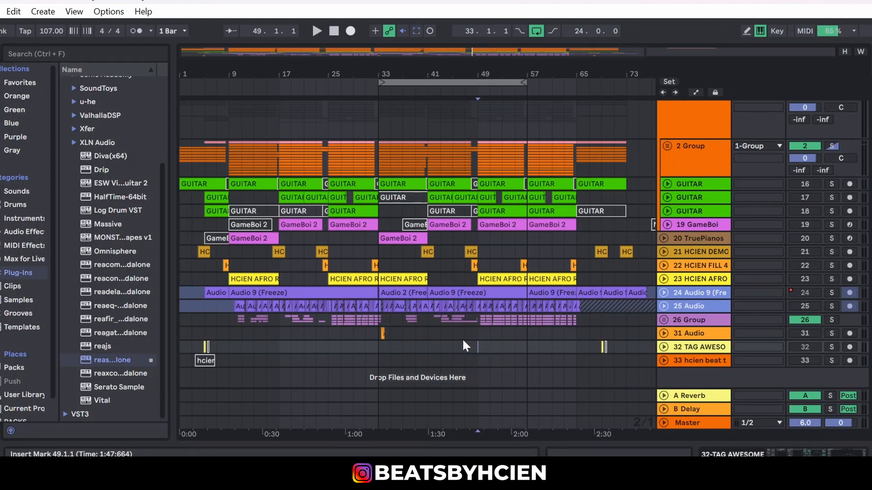
{"action": "left_click_drag", "start_coordinate": [383, 350], "coordinate": [232, 157]}
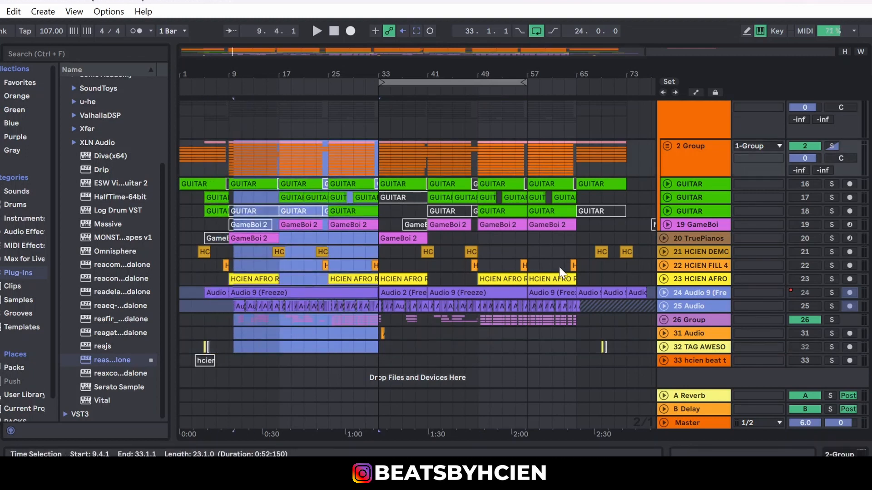
Select bars 33–41 across the tracks and unfold the 2 Group.
{"action": "left_click", "coordinate": [378, 355]}
{"action": "left_click_drag", "start_coordinate": [380, 345], "coordinate": [426, 149]}
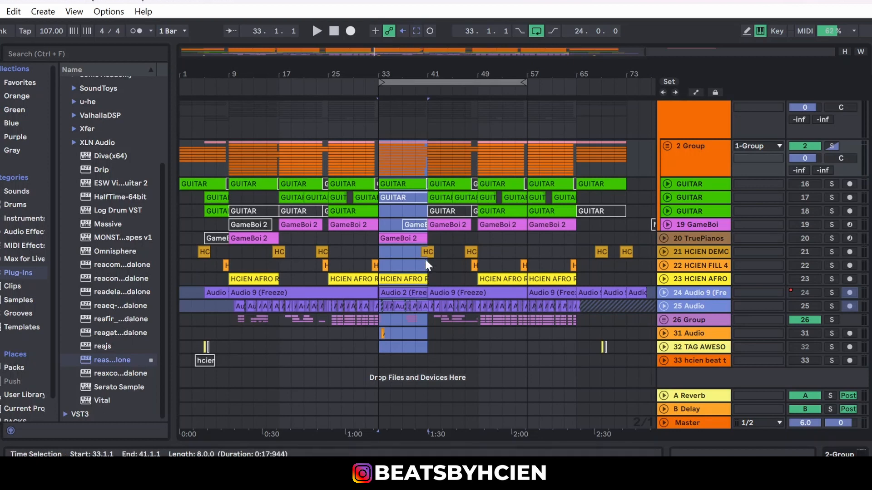
{"action": "left_click", "coordinate": [667, 146]}
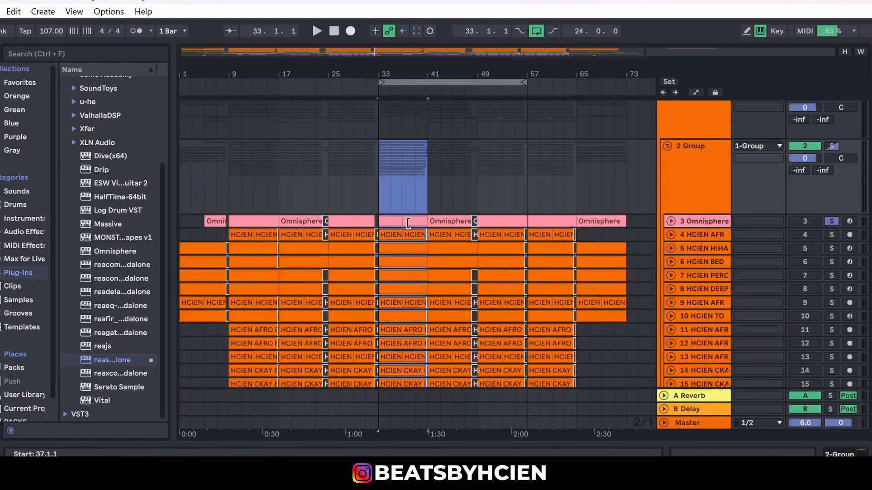
Select bars 33–57 across the 2 Group tracks, fold the 2 Group, and extend the loop to end at bar 73.
{"action": "left_click_drag", "start_coordinate": [382, 199], "coordinate": [526, 216]}
{"action": "left_click", "coordinate": [665, 146]}
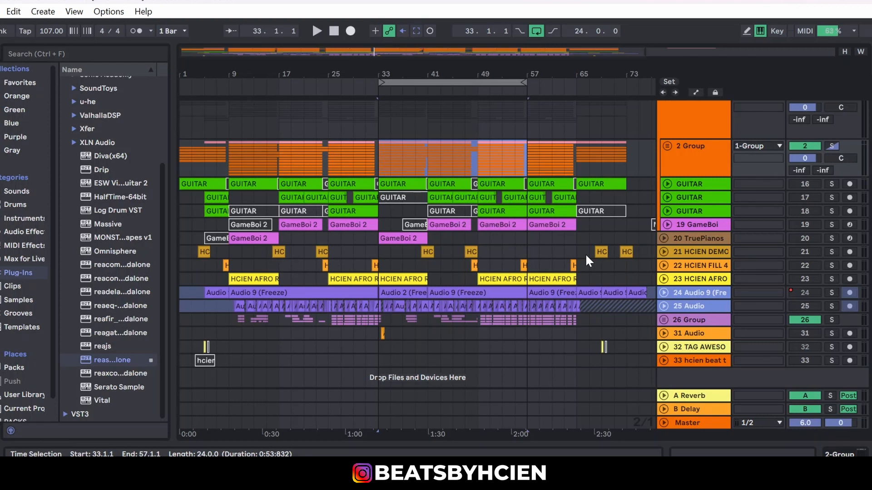
{"action": "left_click_drag", "start_coordinate": [523, 83], "coordinate": [625, 82]}
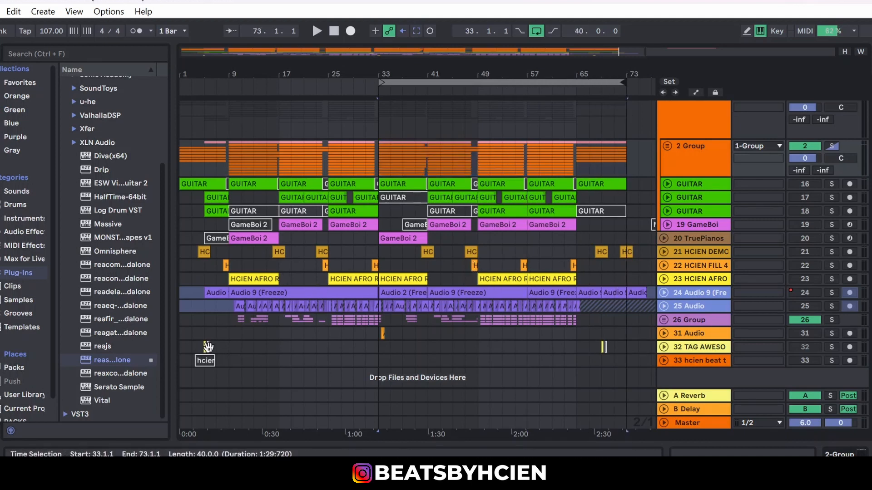
Highlight the sections across the tracks in turn: bars 9–17, 17–25, 25–33, 33–41, 41–49 and 49–65.
{"action": "left_click_drag", "start_coordinate": [230, 331], "coordinate": [282, 152]}
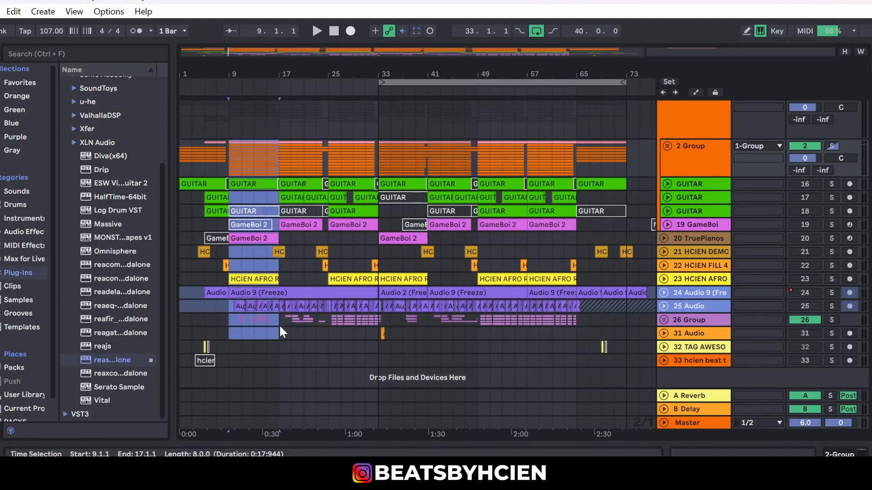
{"action": "left_click_drag", "start_coordinate": [279, 325], "coordinate": [328, 148]}
{"action": "left_click_drag", "start_coordinate": [332, 348], "coordinate": [375, 146]}
{"action": "left_click", "coordinate": [380, 346]}
{"action": "left_click_drag", "start_coordinate": [379, 346], "coordinate": [423, 144]}
{"action": "left_click_drag", "start_coordinate": [426, 350], "coordinate": [476, 146]}
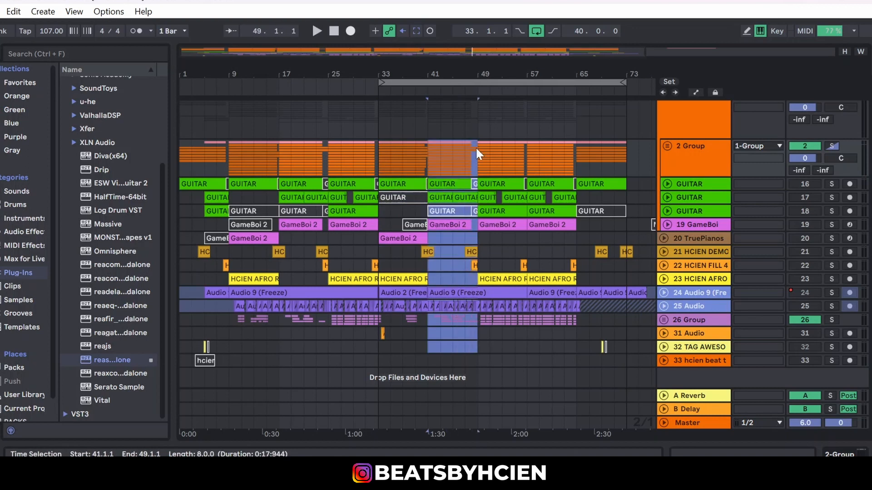
{"action": "left_click_drag", "start_coordinate": [487, 350], "coordinate": [425, 152]}
{"action": "left_click_drag", "start_coordinate": [478, 350], "coordinate": [575, 143]}
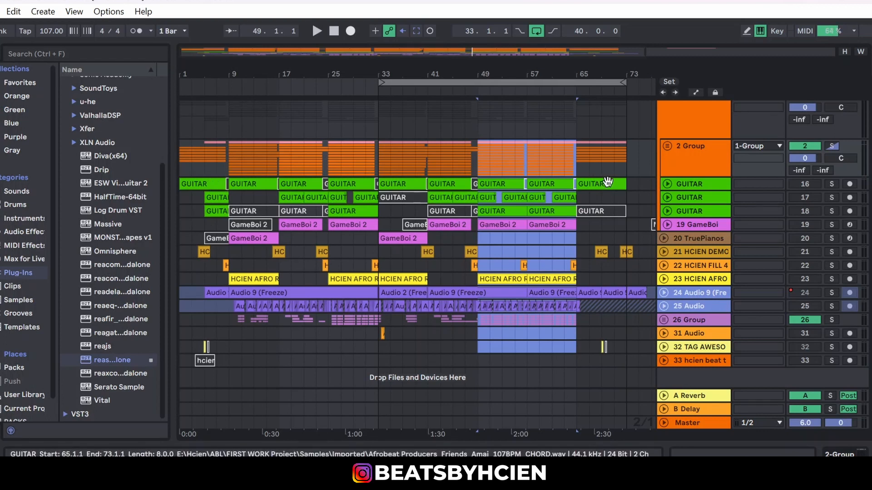
Examine the outro's GUITAR clip at bar 65 and play the arrangement from about bar 63 into the outro.
{"action": "left_click", "coordinate": [586, 214]}
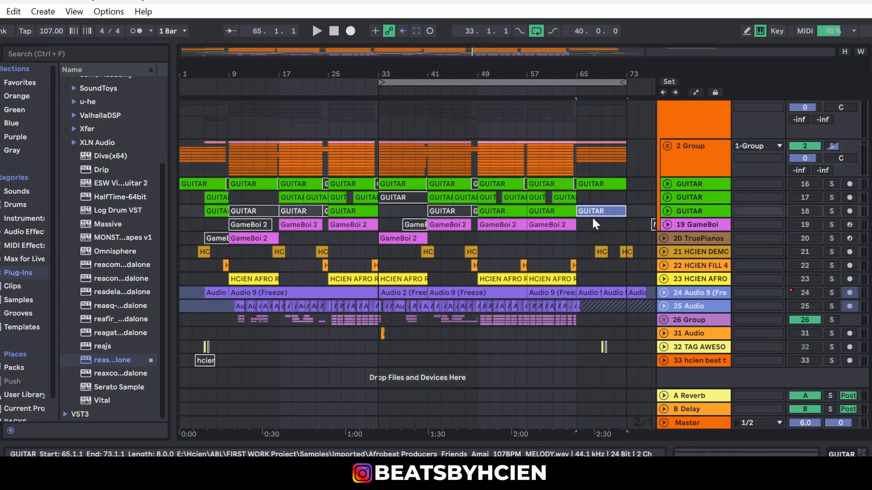
{"action": "left_click", "coordinate": [574, 245]}
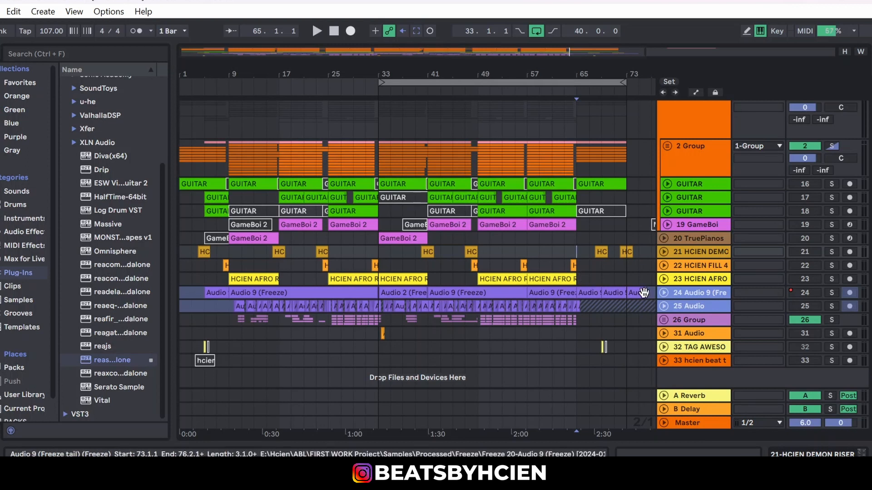
{"action": "left_click", "coordinate": [563, 250]}
{"action": "key", "text": "space"}
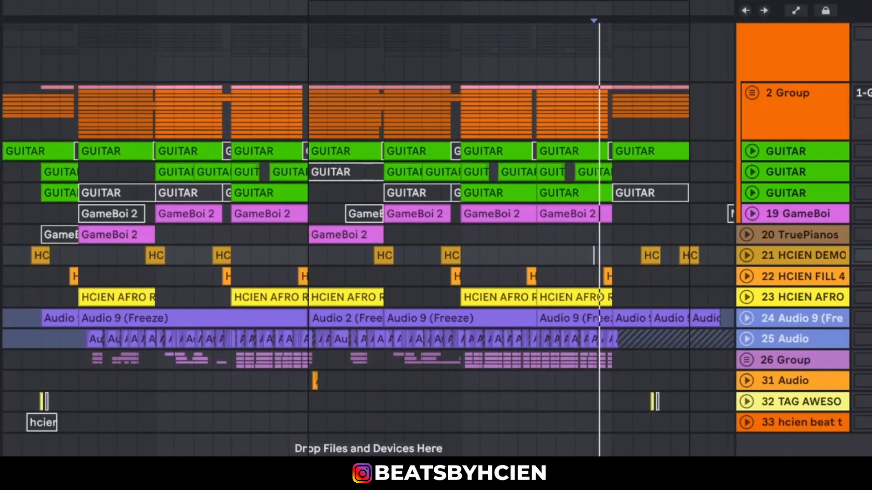
{"action": "scroll", "coordinate": [368, 240], "scroll_direction": "up", "scroll_amount": 1}
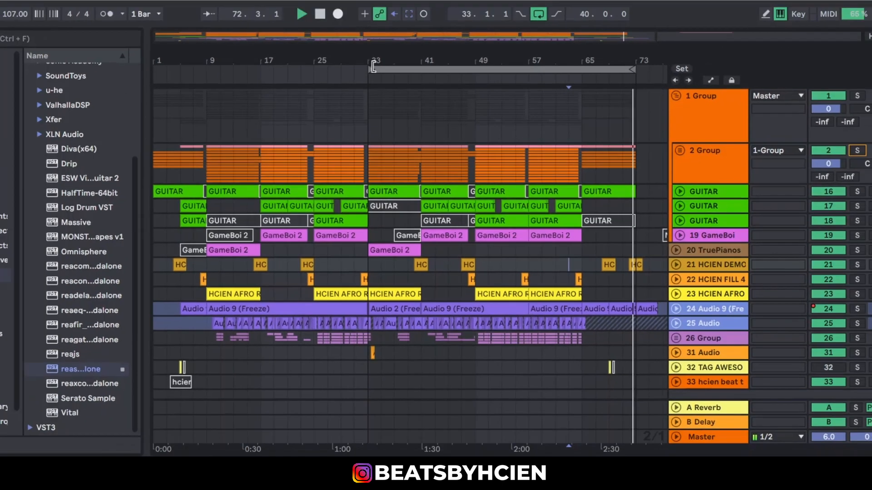
Stop playback and extend the loop start back to bar 1 so it covers bars 1–73.
{"action": "left_click", "coordinate": [382, 81]}
{"action": "key", "text": "space"}
{"action": "left_click_drag", "start_coordinate": [382, 81], "coordinate": [171, 101]}
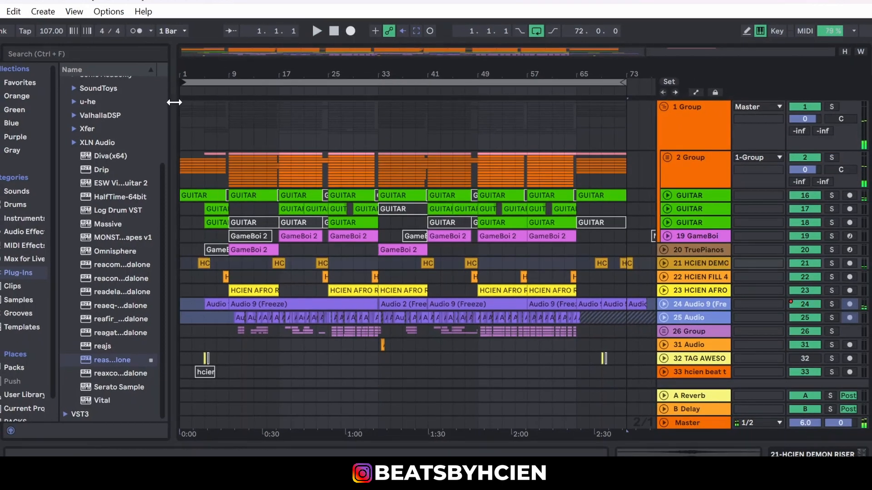
Compare the intro, main body and outro by highlighting bars 1–9, 5–9, 9–65 and 65–73 across the tracks.
{"action": "left_click_drag", "start_coordinate": [231, 352], "coordinate": [170, 150]}
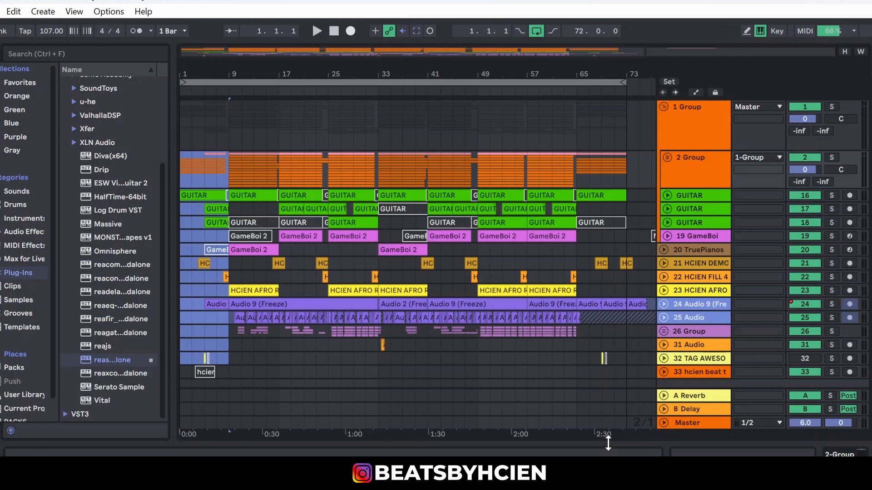
{"action": "left_click_drag", "start_coordinate": [235, 349], "coordinate": [204, 156]}
{"action": "left_click", "coordinate": [199, 340]}
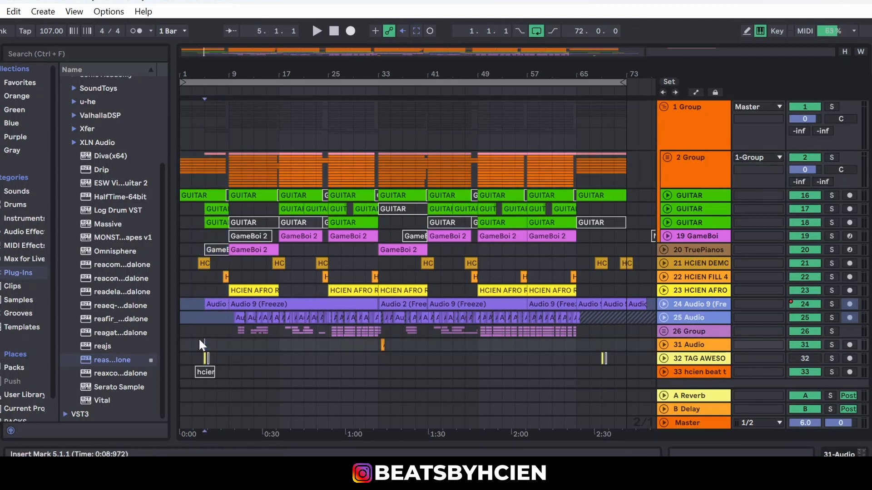
{"action": "left_click_drag", "start_coordinate": [232, 348], "coordinate": [580, 151]}
{"action": "left_click_drag", "start_coordinate": [229, 359], "coordinate": [207, 249]}
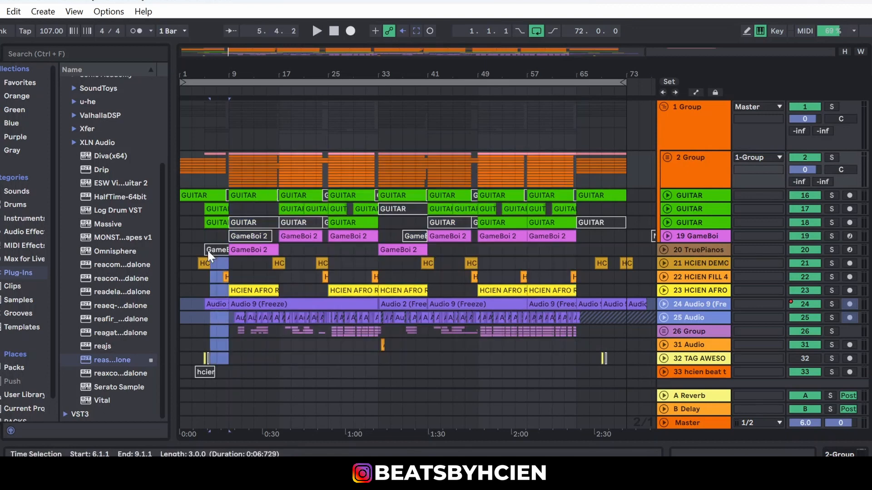
{"action": "left_click_drag", "start_coordinate": [575, 375], "coordinate": [625, 148]}
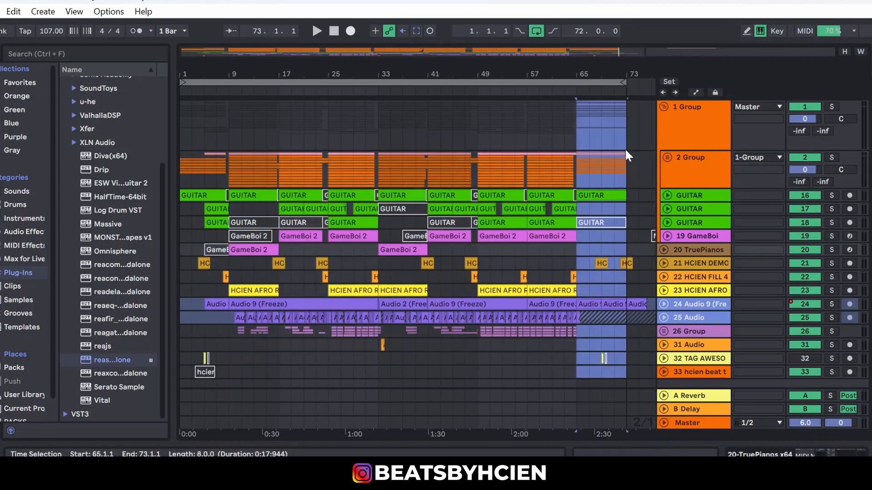
Highlight bars 25–33 across the tracks, followed by the preceding verse at bars 9–25.
{"action": "left_click", "coordinate": [228, 358]}
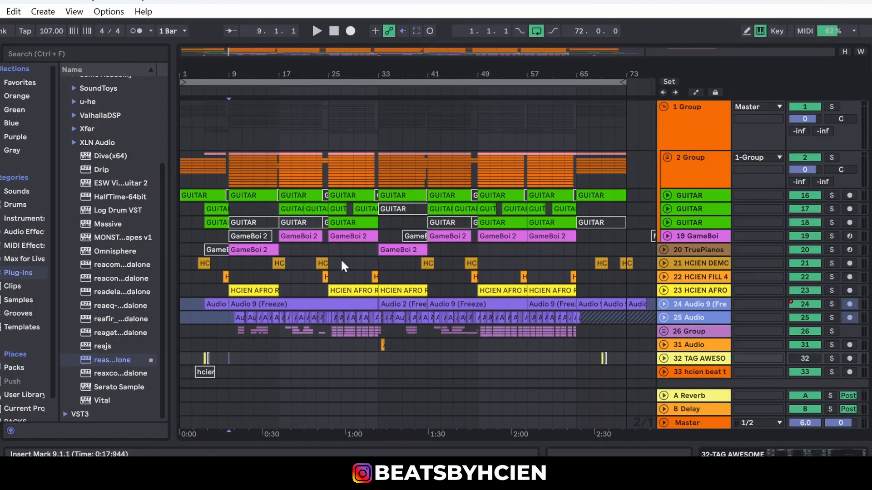
{"action": "mouse_move", "coordinate": [327, 357]}
{"action": "left_mouse_down"}
{"action": "mouse_move", "coordinate": [358, 262]}
{"action": "mouse_move", "coordinate": [375, 168]}
{"action": "left_mouse_up"}
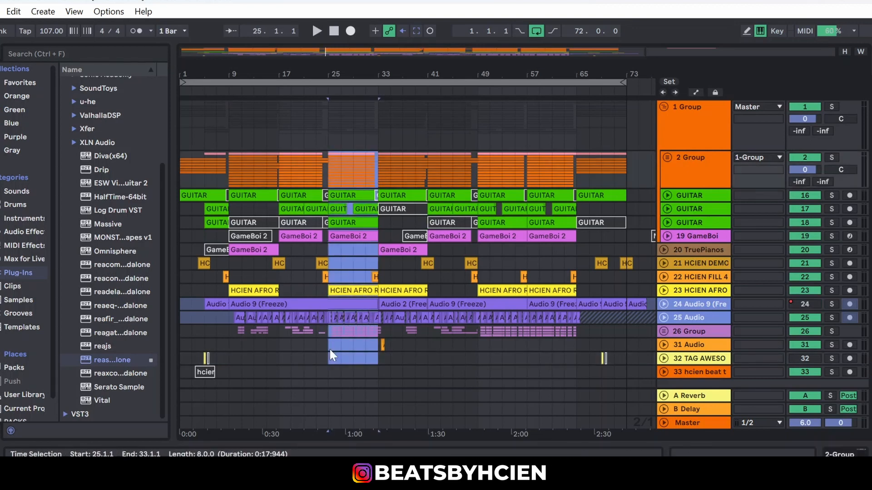
{"action": "left_click_drag", "start_coordinate": [329, 348], "coordinate": [229, 168]}
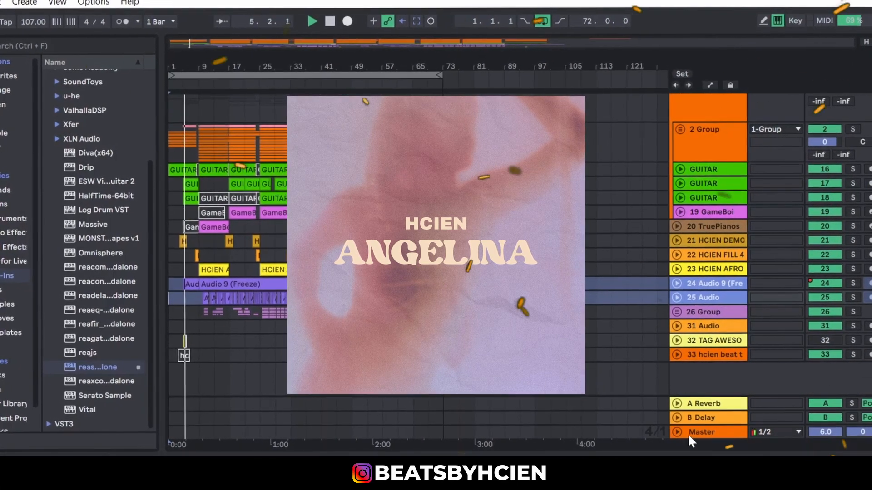
During playback, raise the Utility output gain on the Master track to 11.7 dB, reduce it to 7.78 dB, and hide the device chain.
{"action": "double_click", "coordinate": [699, 433]}
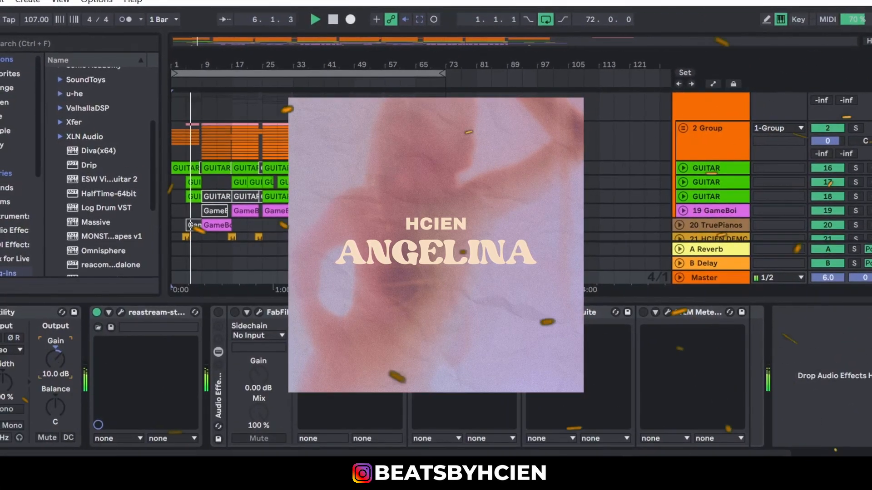
{"action": "left_click_drag", "start_coordinate": [56, 359], "coordinate": [55, 355]}
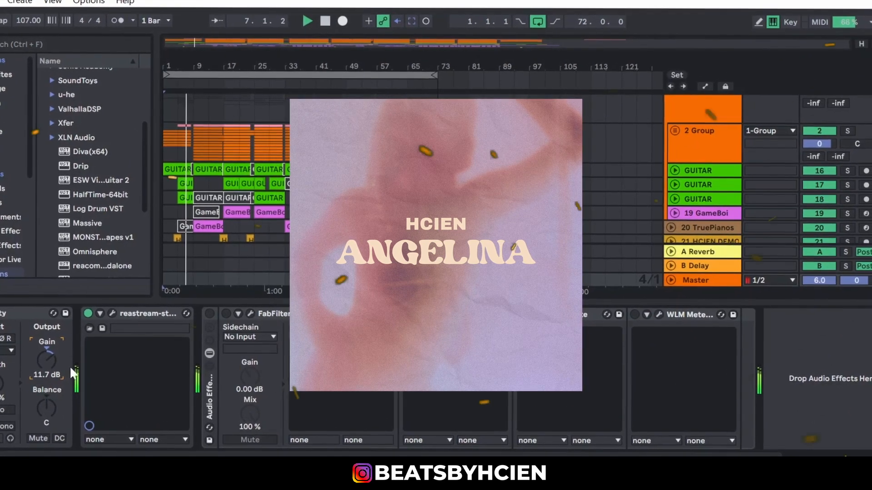
{"action": "key", "text": "ctrl+alt+l"}
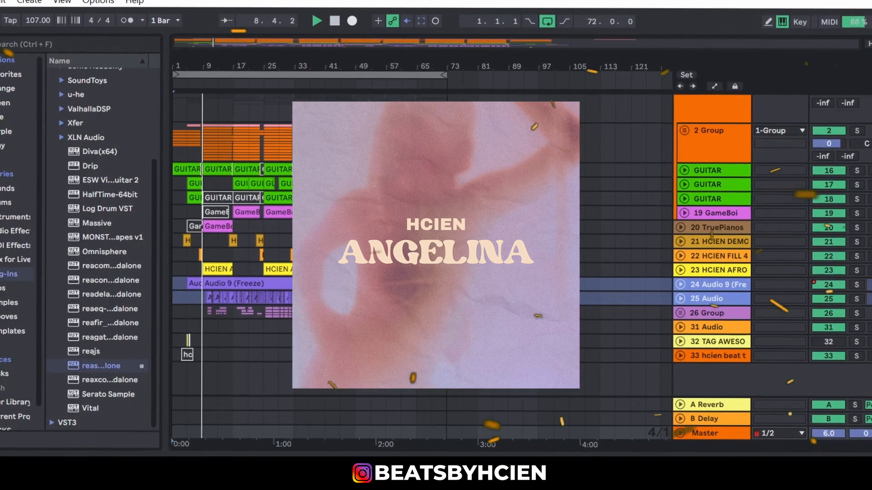
{"action": "double_click", "coordinate": [708, 431]}
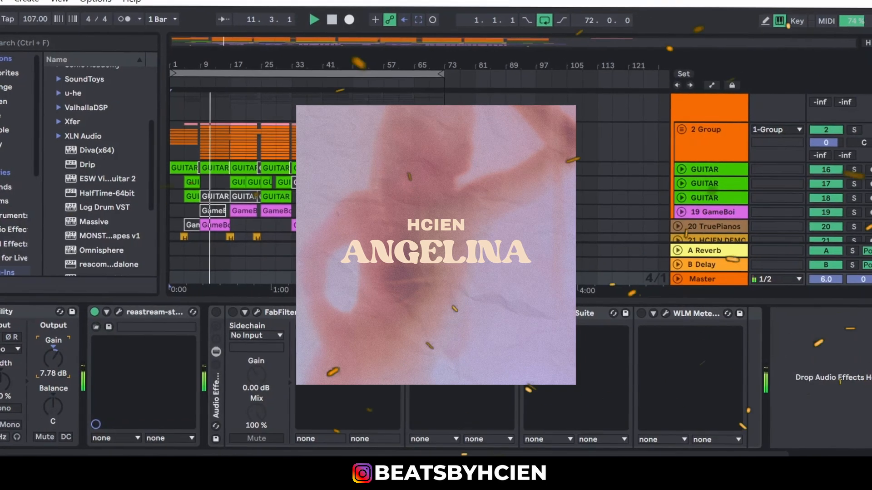
{"action": "key", "text": "ctrl+alt+l"}
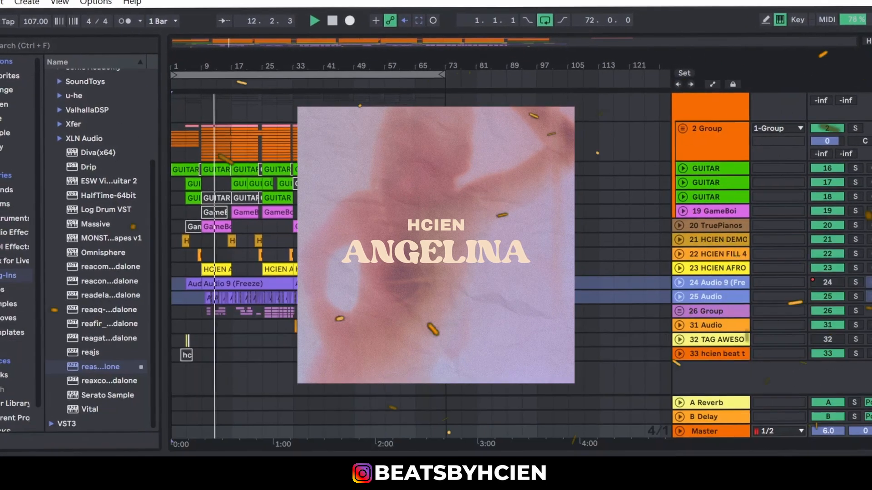